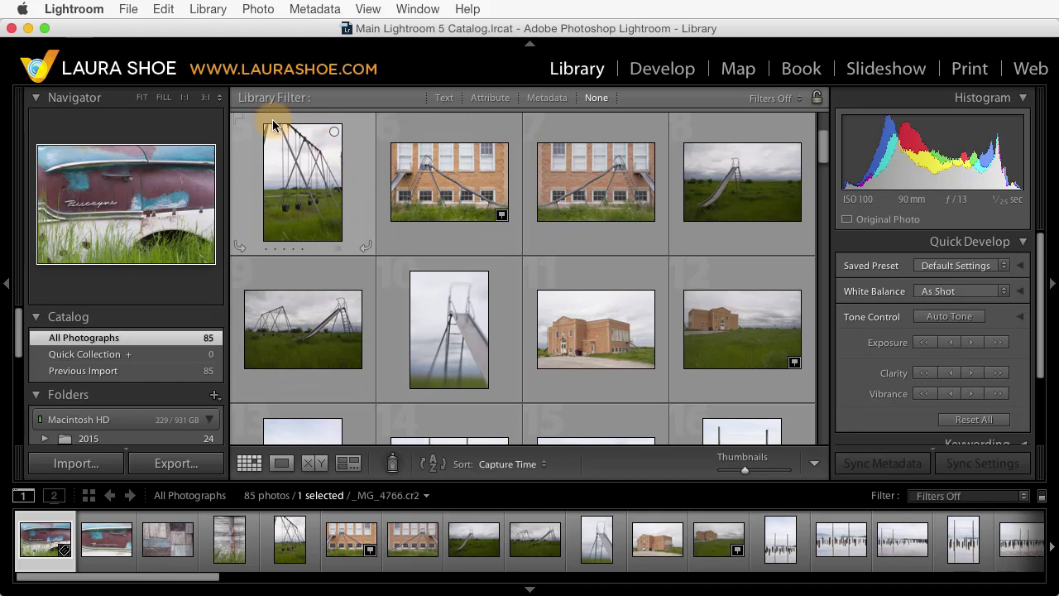
Step: Review the Lightroom 5 catalog's Catalog Settings, then close the dialog
left_click(81, 11)
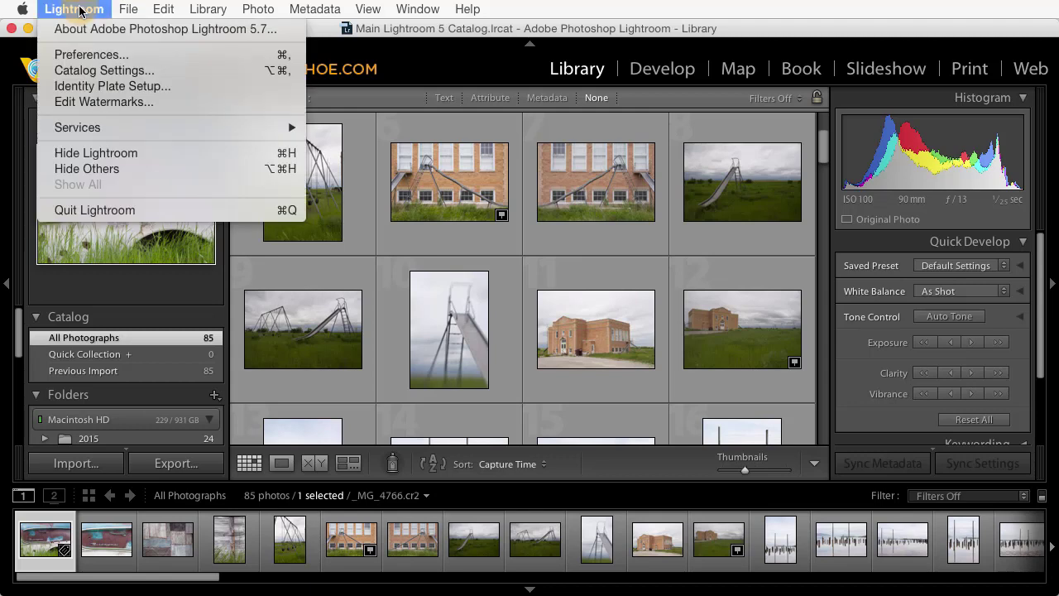
left_click(94, 74)
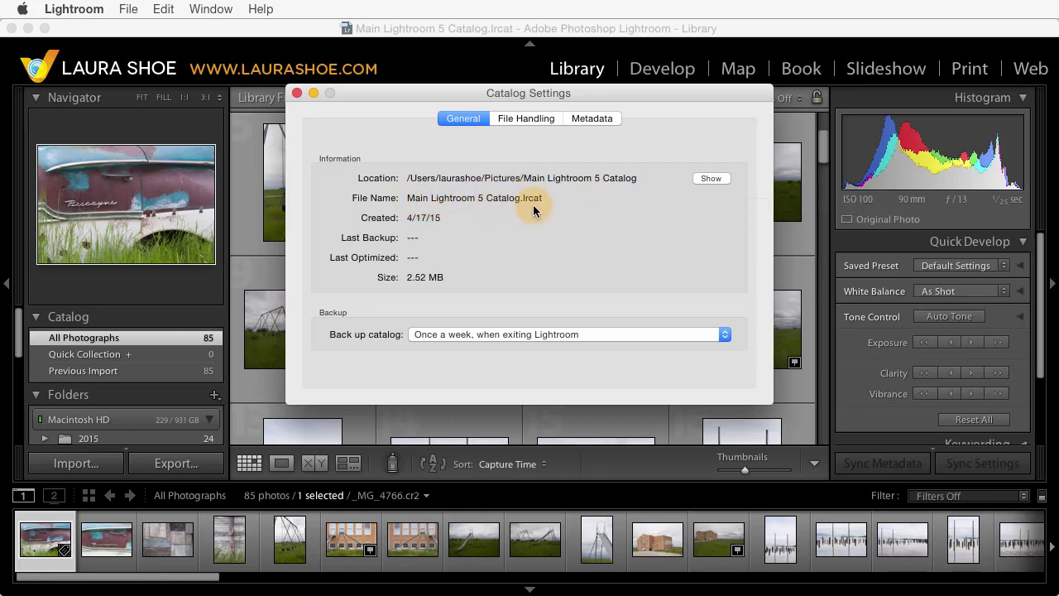
left_click(298, 94)
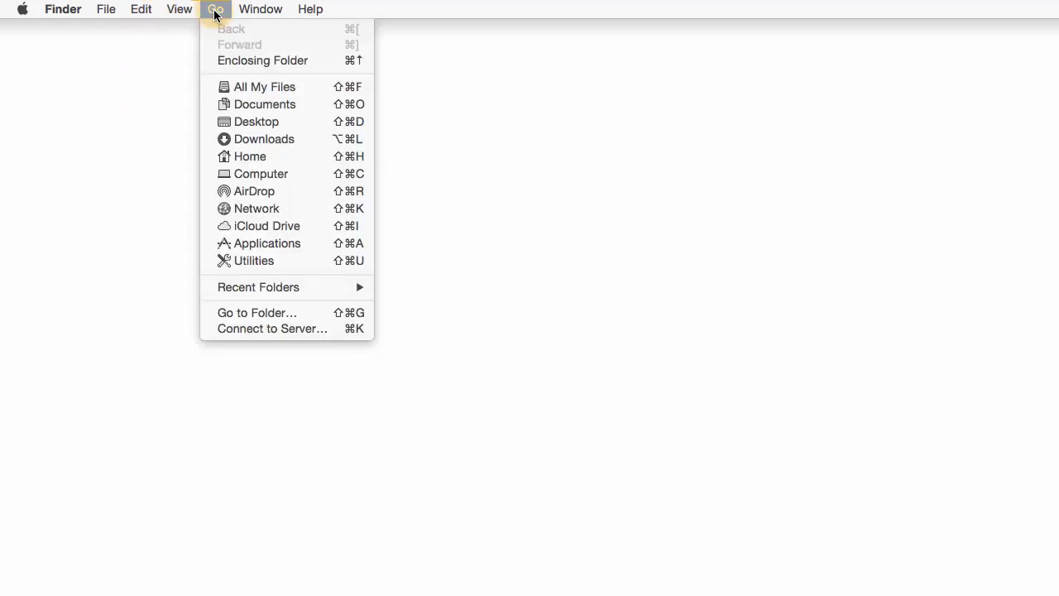
Step: Make a desktop alias of the Adobe Lightroom app from the Applications > Adobe Lightroom folder
left_click(246, 157)
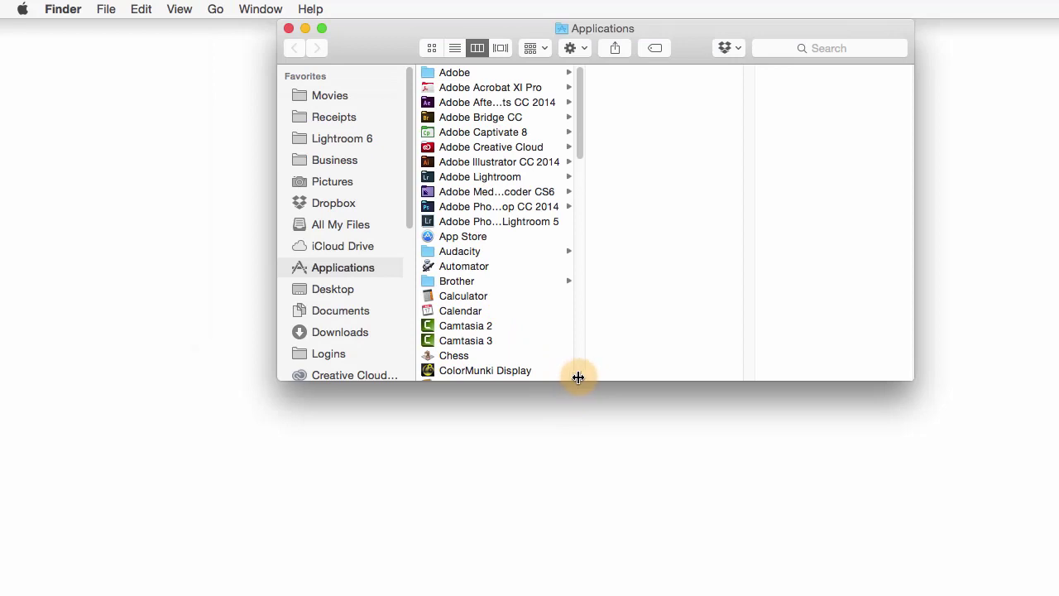
left_click_drag(579, 378, 665, 372)
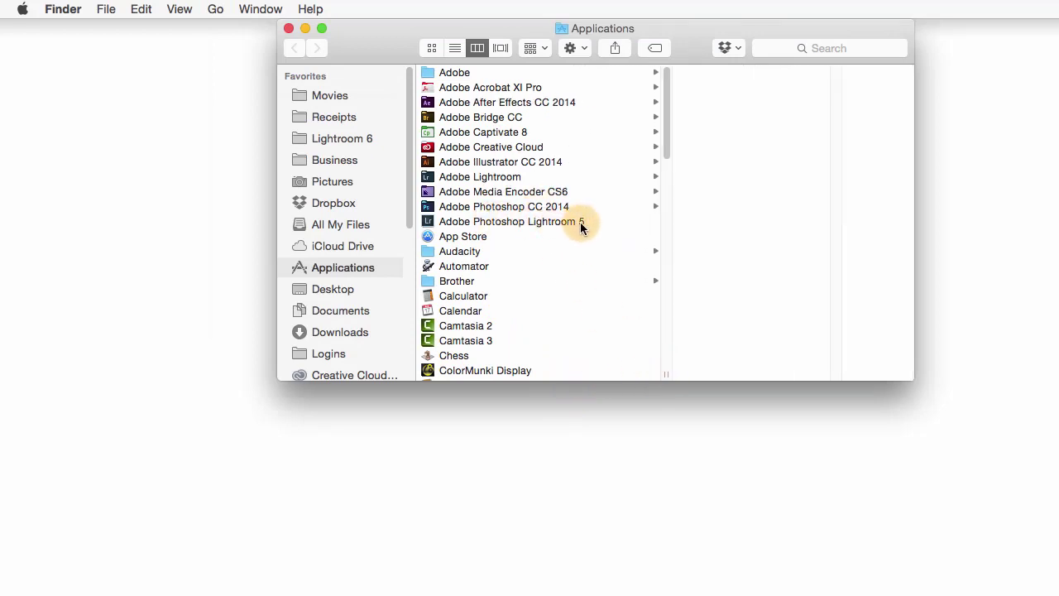
left_click(508, 180)
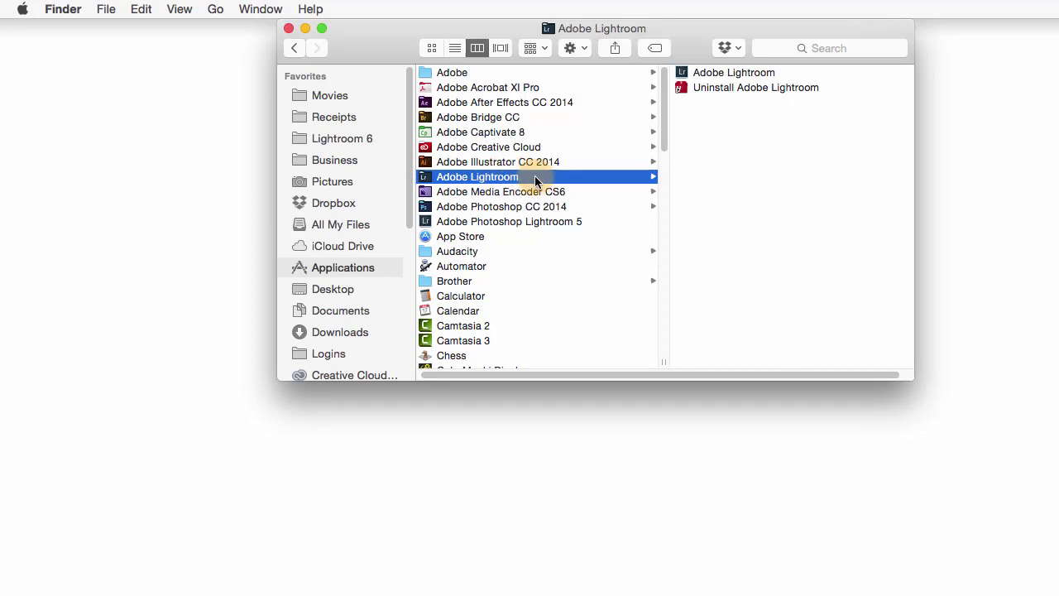
left_click(725, 73)
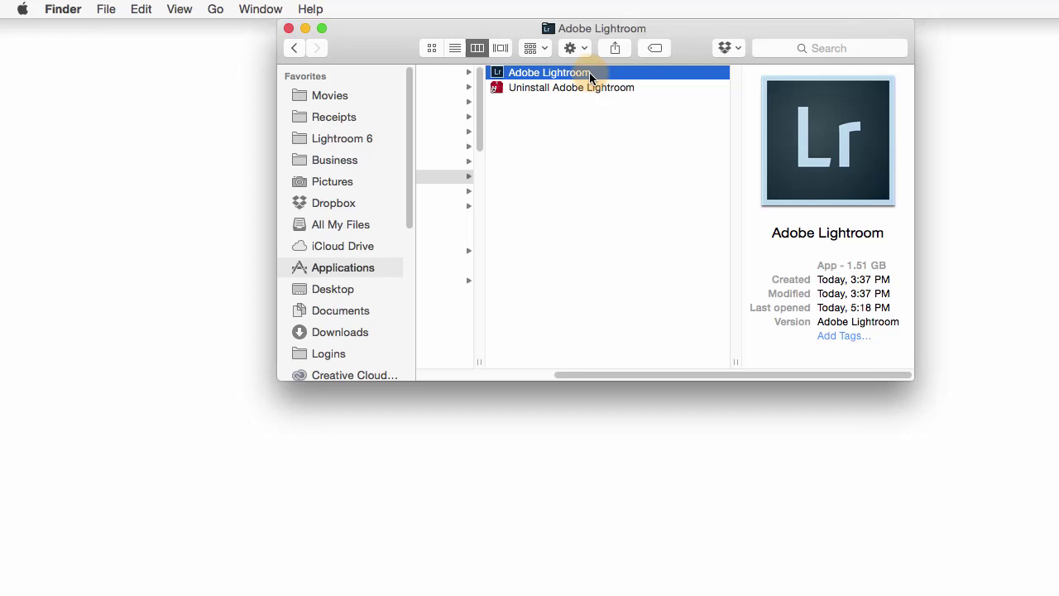
left_click_drag(590, 72, 1016, 119)
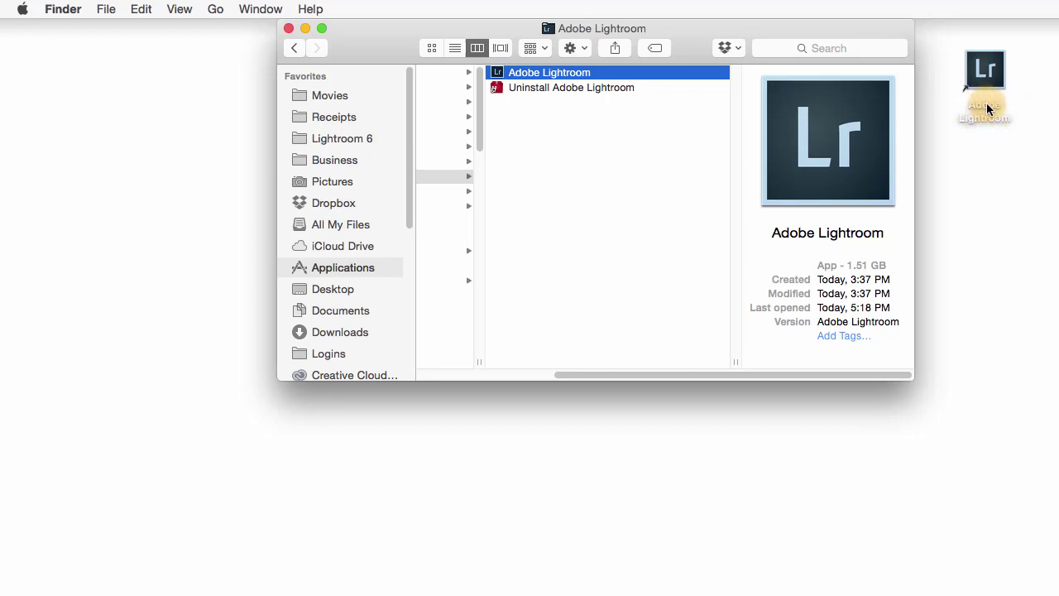
left_click(985, 73)
left_click(982, 105)
left_click(985, 73)
Step: Launch Lightroom CC from the Adobe Lightroom alias on the desktop
double_click(987, 75)
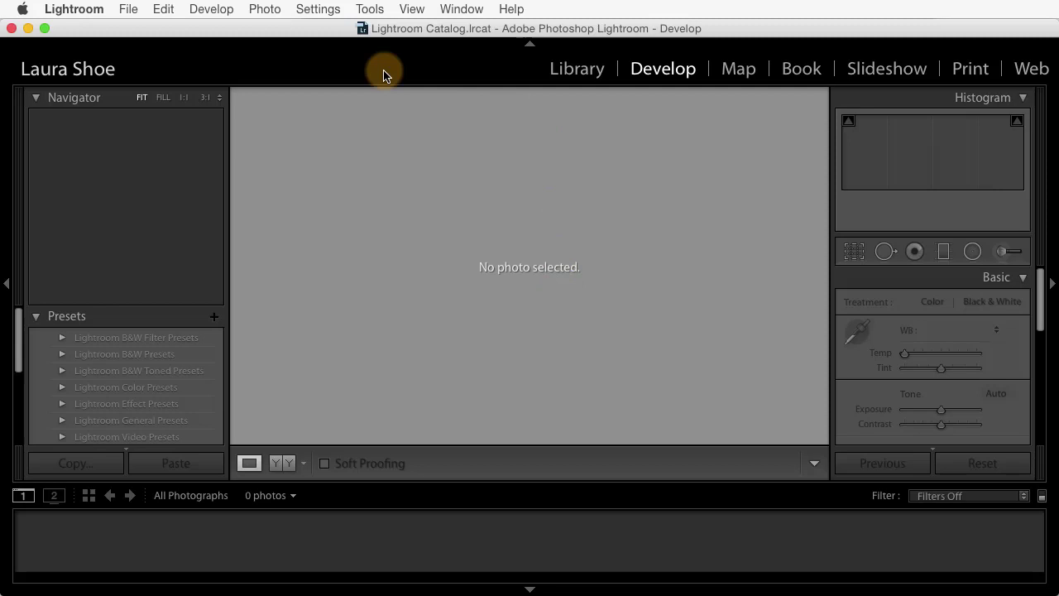
Step: Switch to the Library grid (G) showing the empty Lightroom Catalog.lrcat with 0 photos
key("g")
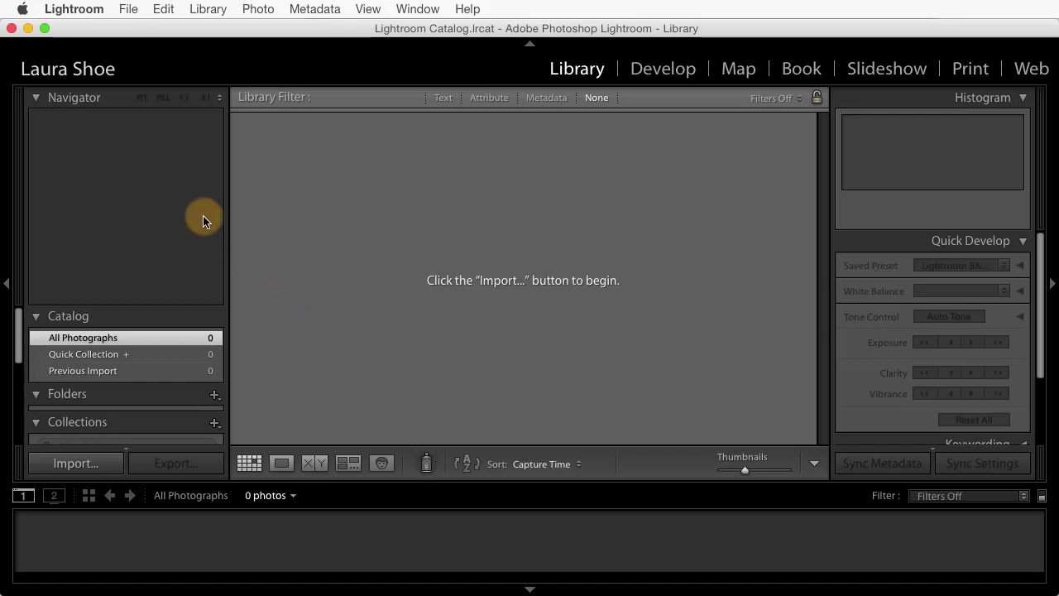
Step: Check the new catalog's file name and location in Catalog Settings, then close it
left_click(86, 13)
left_click(66, 70)
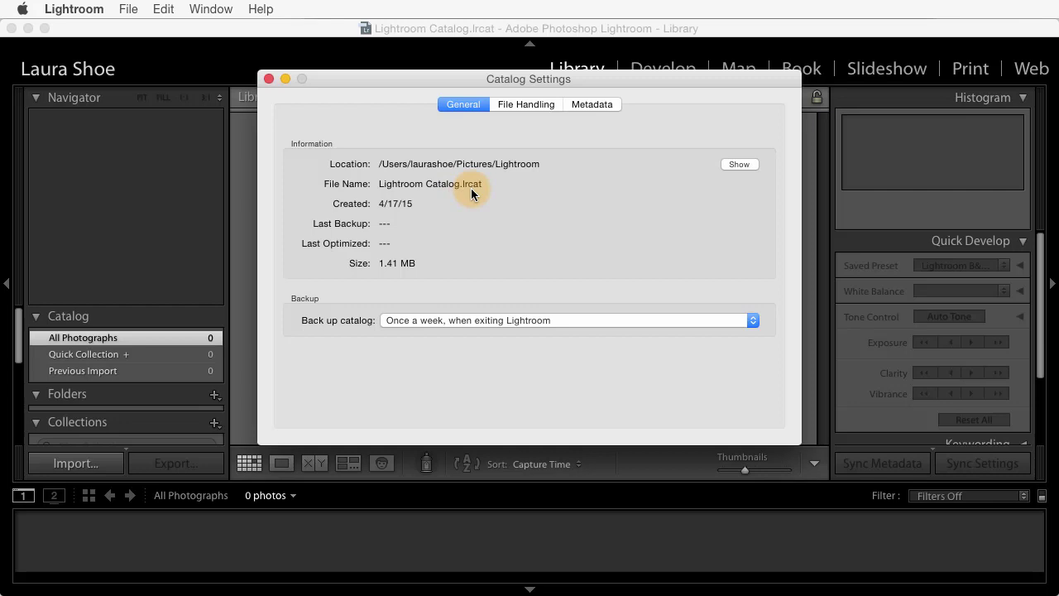
left_click(269, 79)
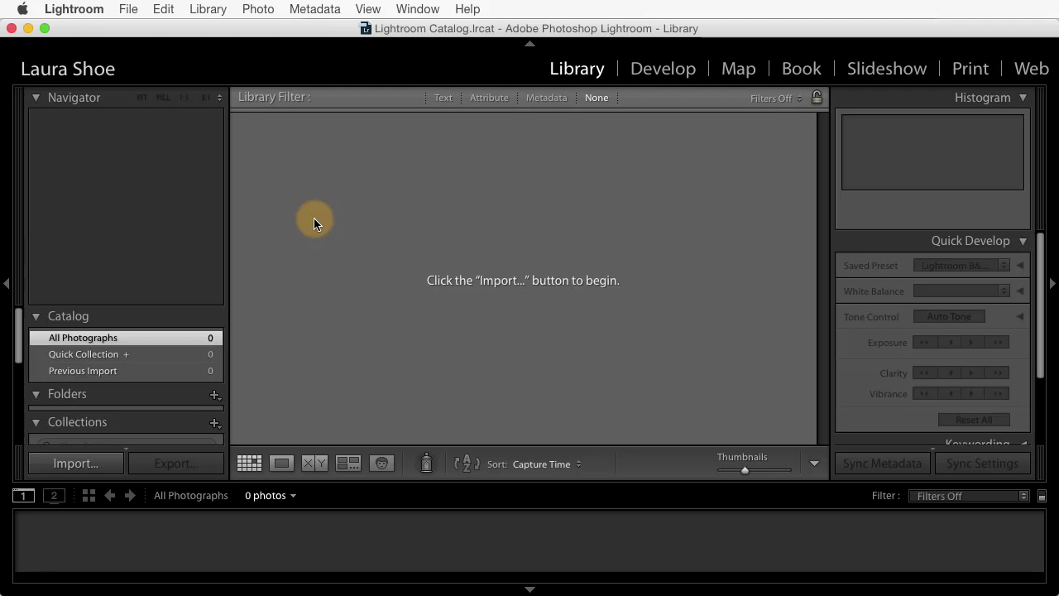
Step: Open the .lrcat file from the temporary Lightroom 5 catalog folder as the catalog
left_click(131, 10)
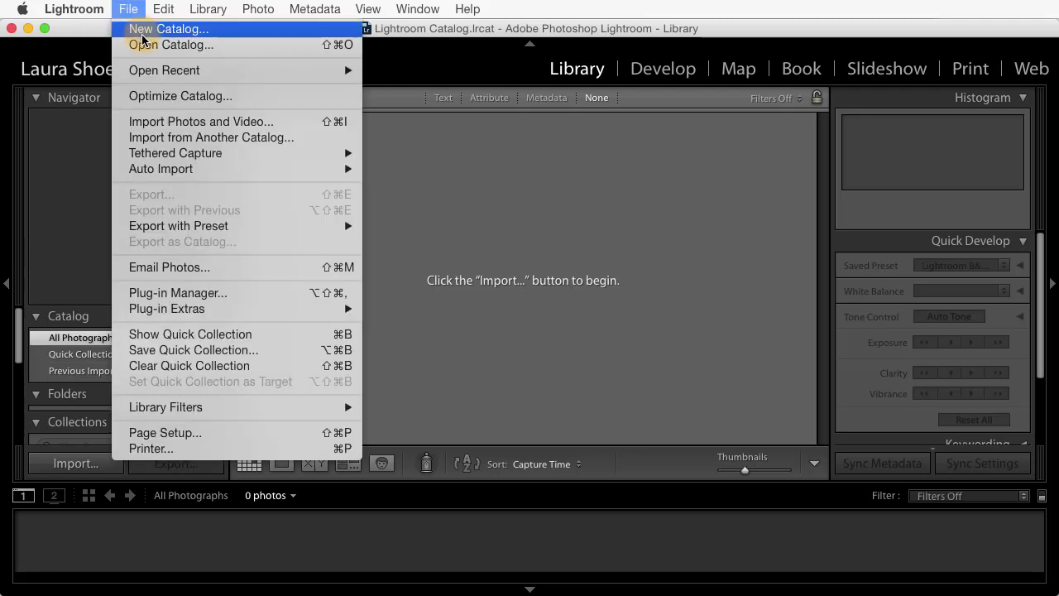
left_click(147, 45)
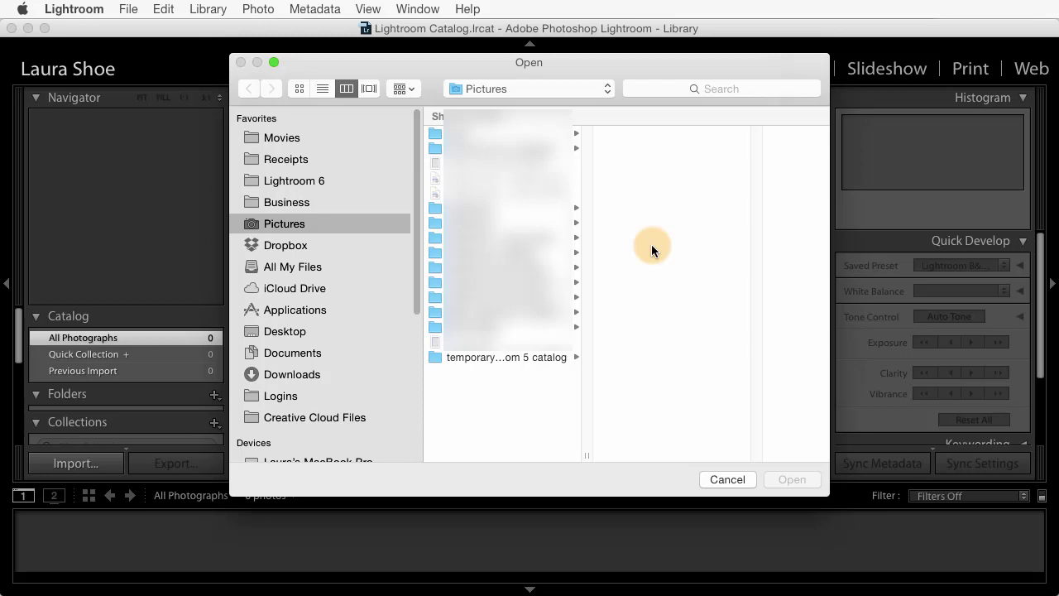
key("t")
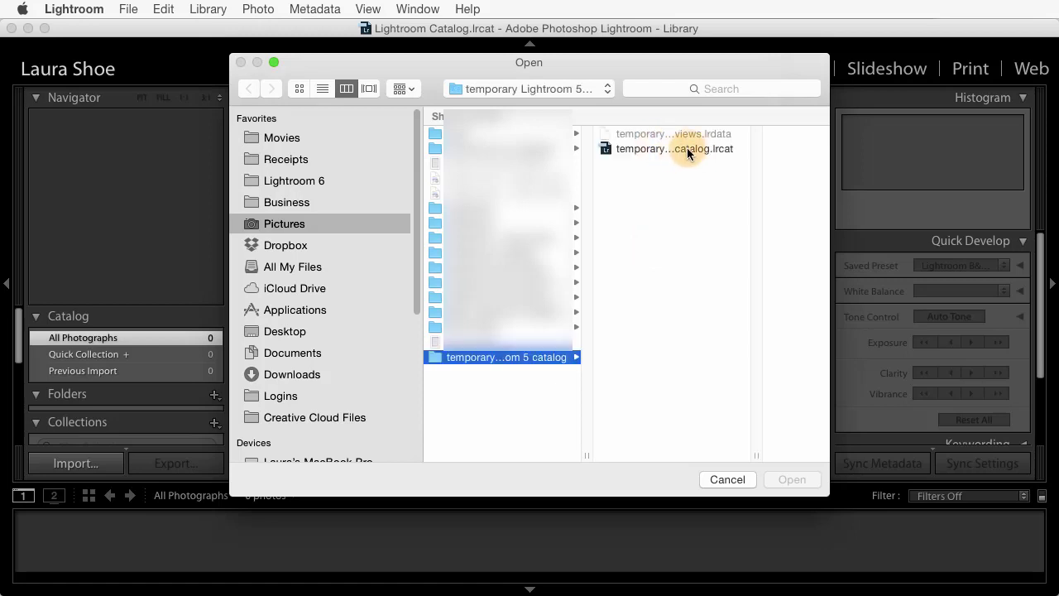
left_click(687, 152)
left_click(794, 479)
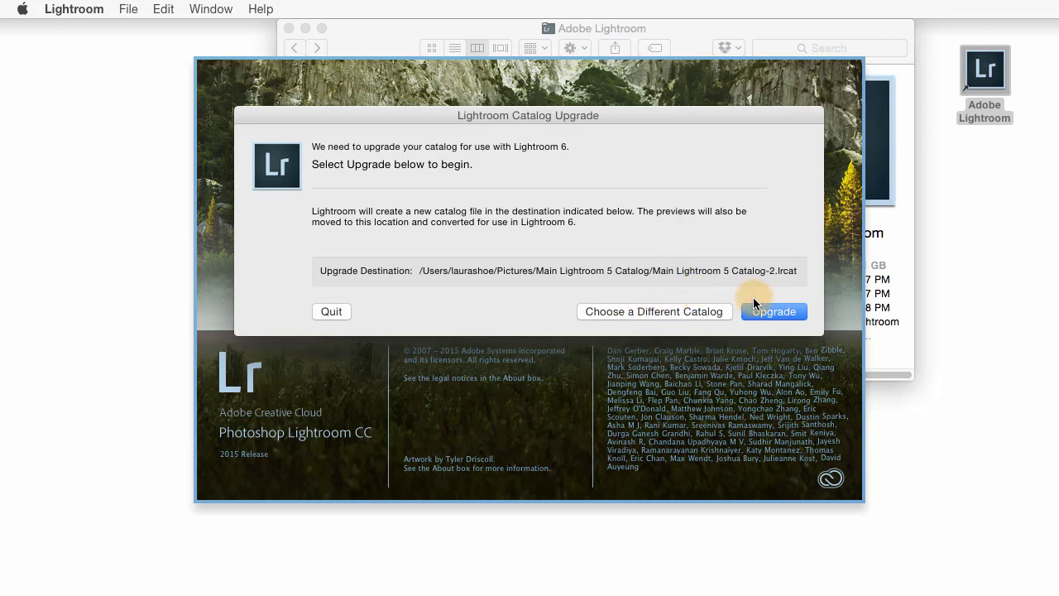
Step: Upgrade the Lightroom 5 catalog into Main Lightroom 5 Catalog-2.lrcat for Lightroom 6
left_click(774, 311)
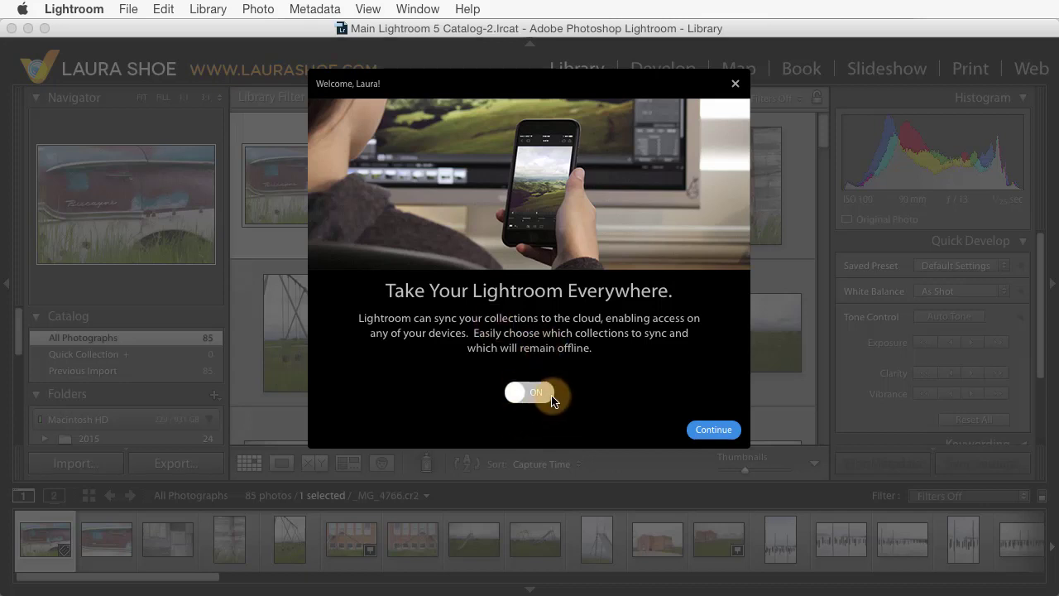
Step: Switch collection cloud syncing OFF and continue past the Welcome dialog
left_click(543, 401)
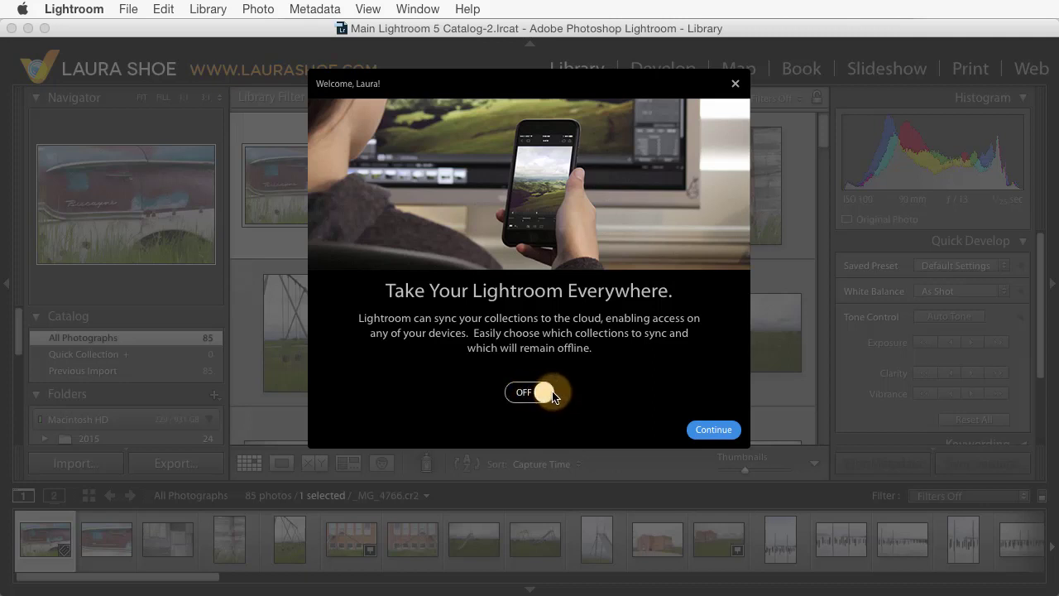
left_click(714, 430)
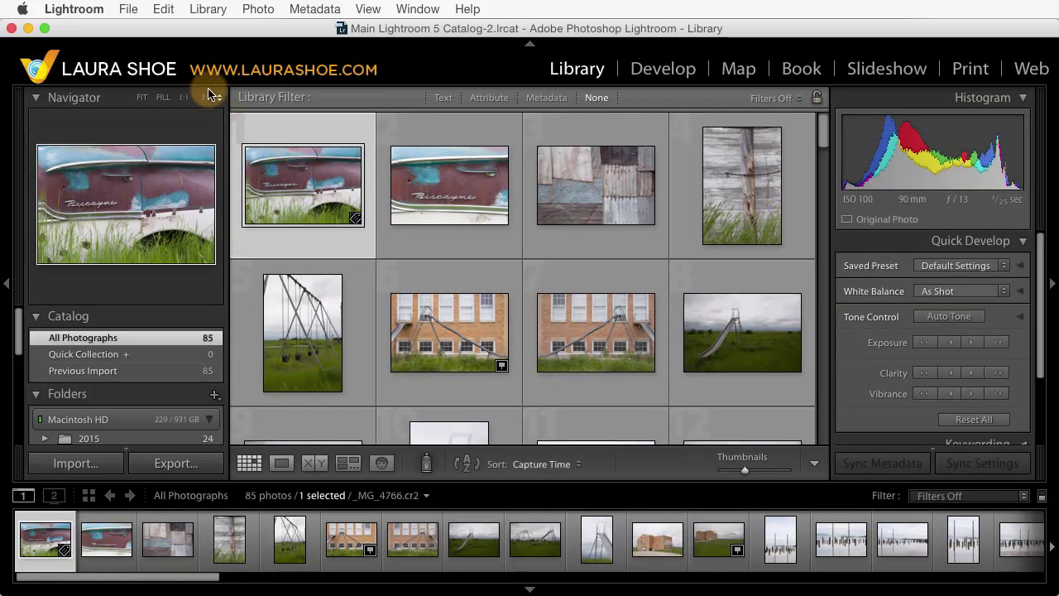
left_click(184, 77)
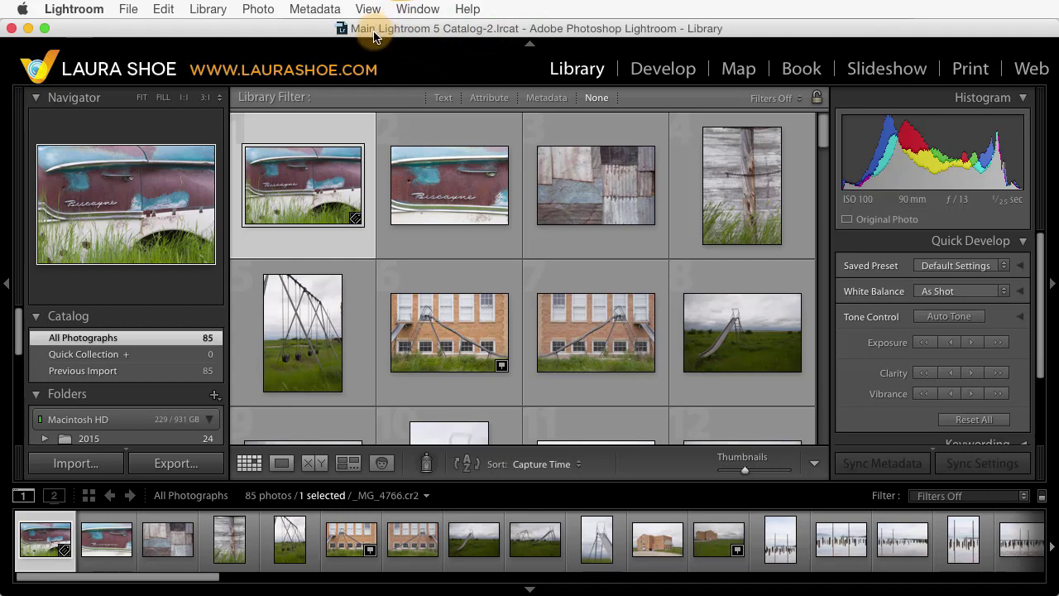
Step: Reveal Main Lightroom 5 Catalog-2.lrcat's folder in Finder from Catalog Settings, then return to Lightroom
left_click(76, 10)
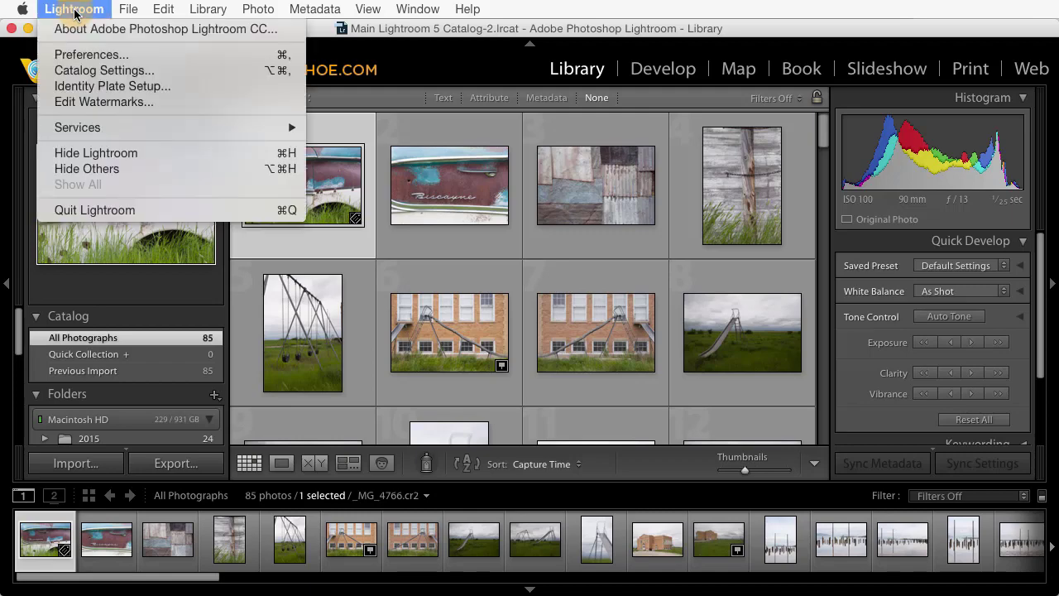
left_click(91, 70)
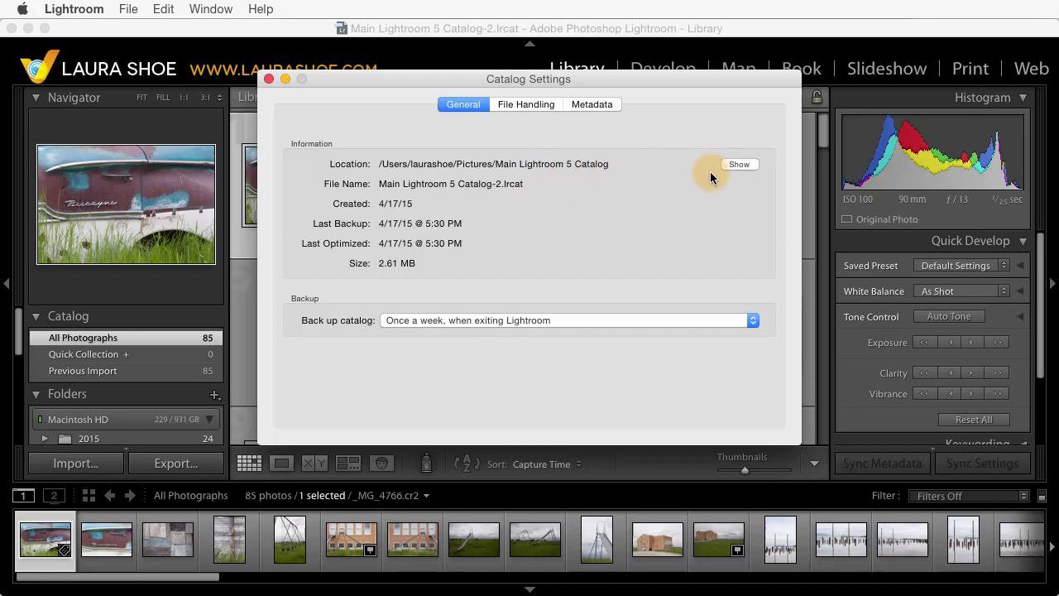
left_click(743, 165)
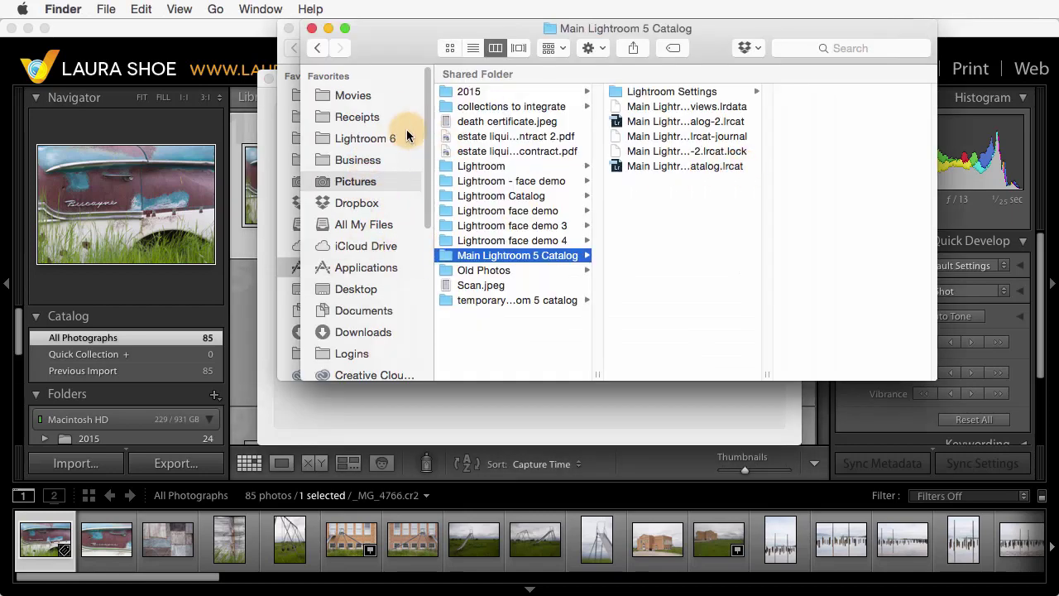
left_click(149, 33)
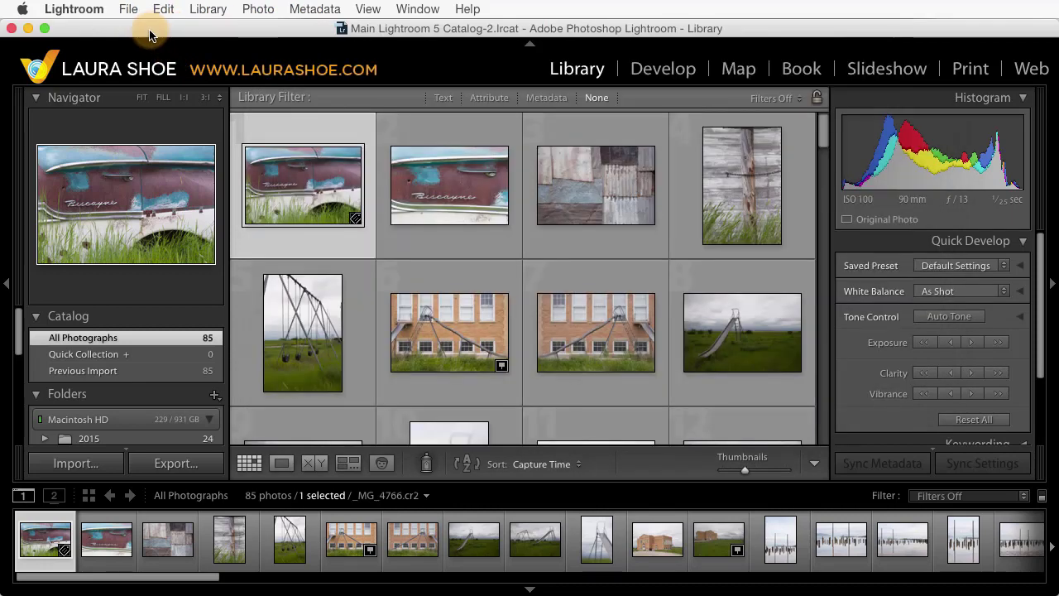
left_click(86, 13)
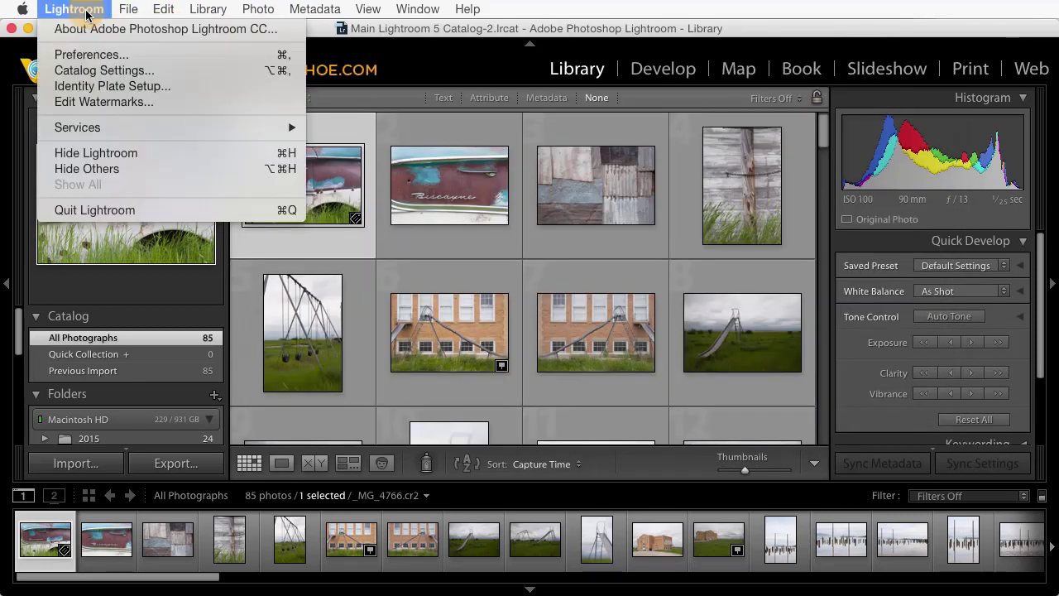
Step: Quit Lightroom and rename Main Lightroom 5 Catalog-2.lrcat to Lightroom 6 Catalog.lrcat
left_click(105, 211)
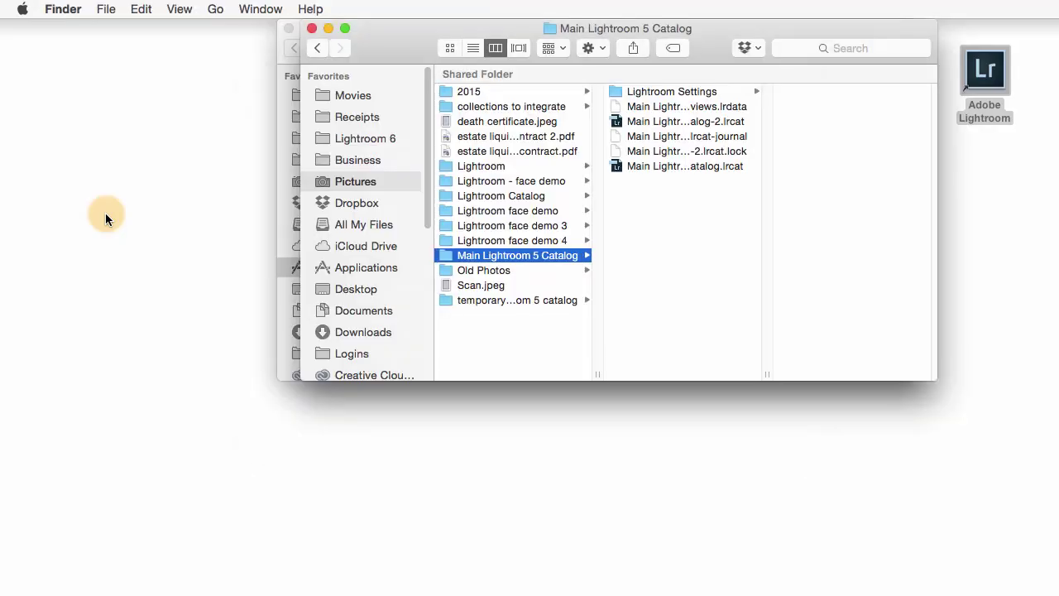
left_click_drag(767, 374, 857, 373)
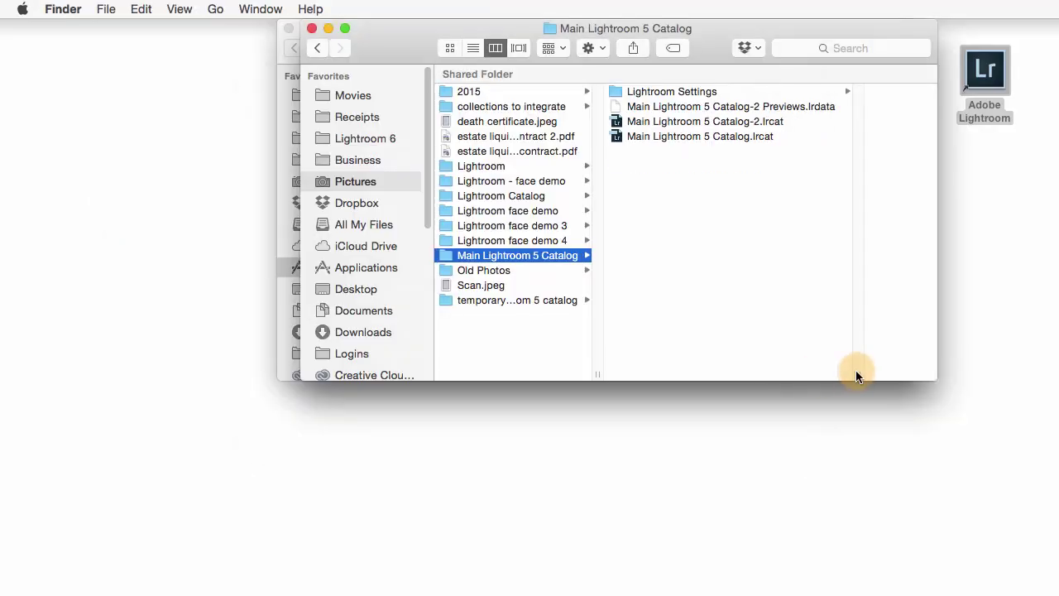
left_click(721, 122)
left_click(639, 122)
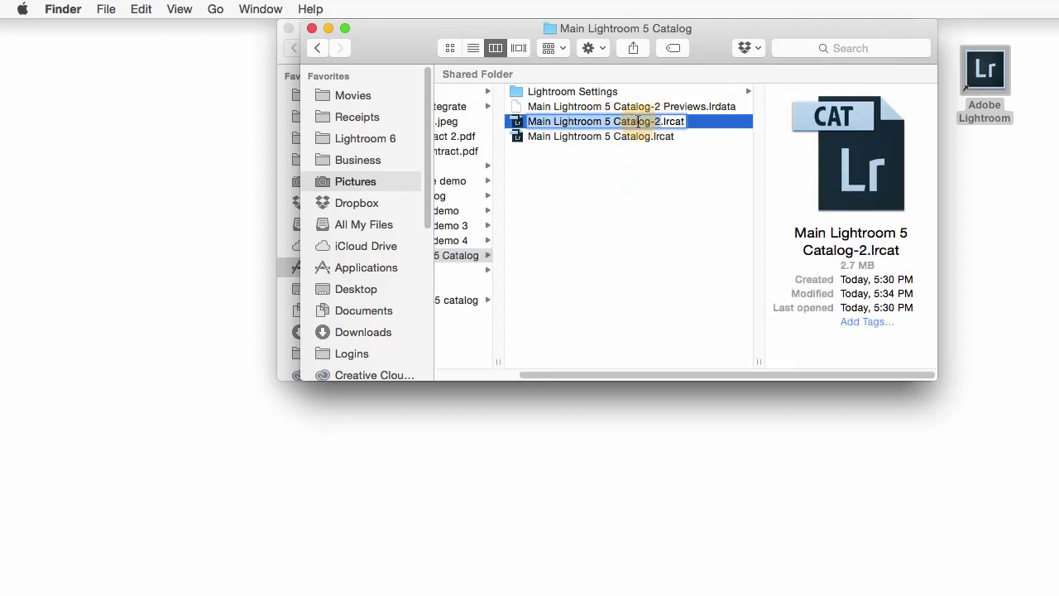
left_click(639, 122)
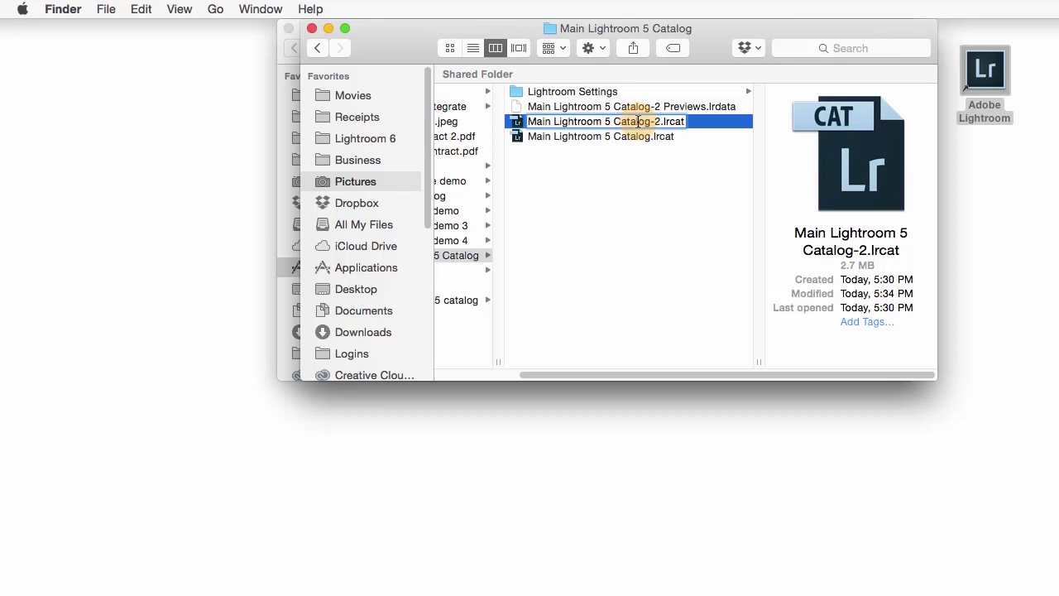
left_click_drag(681, 122, 515, 124)
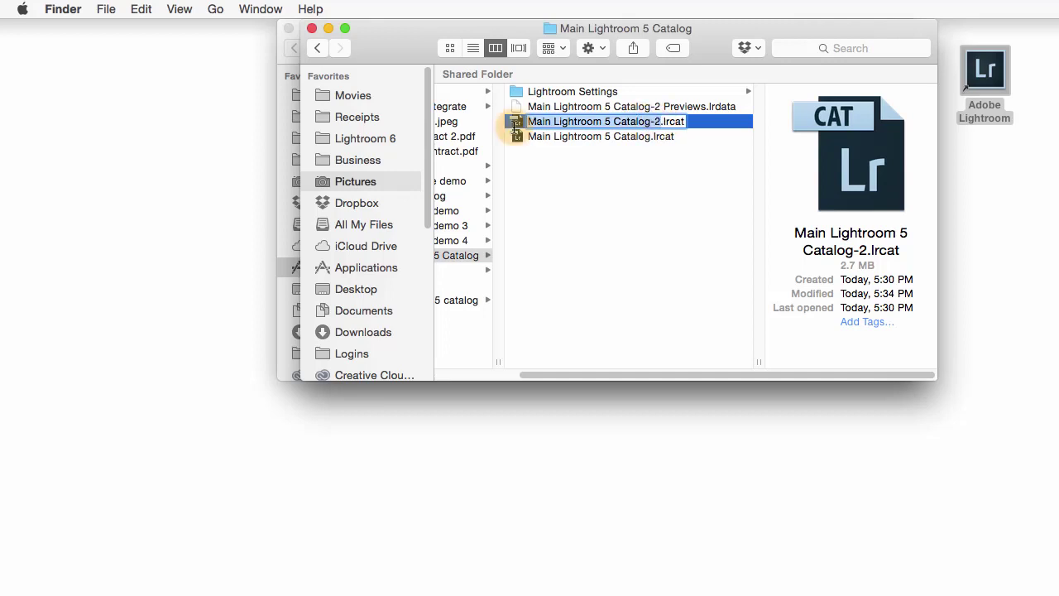
type("Lightroom 6  Cat")
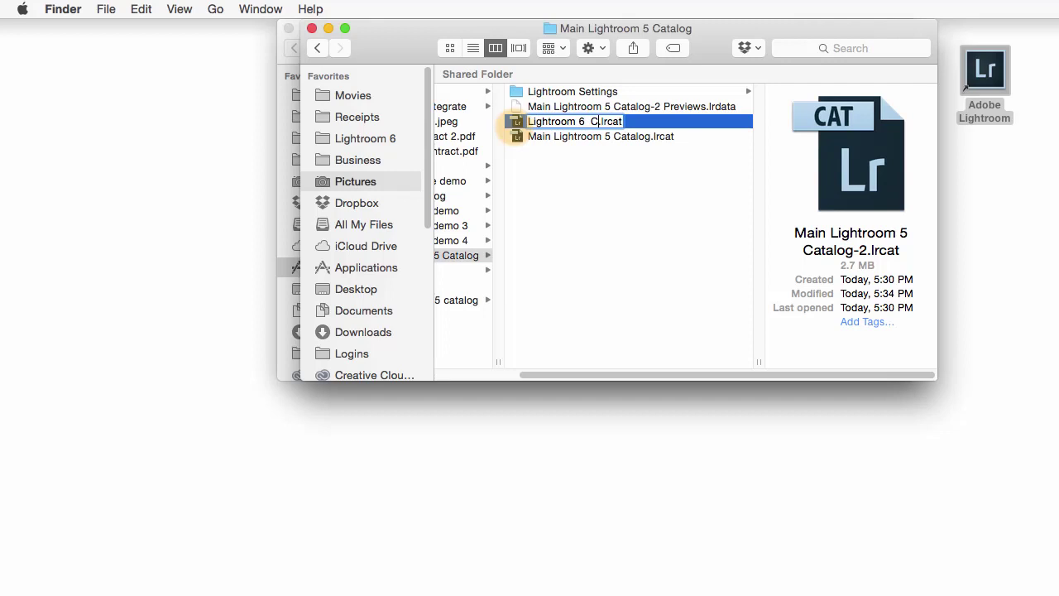
type("alog")
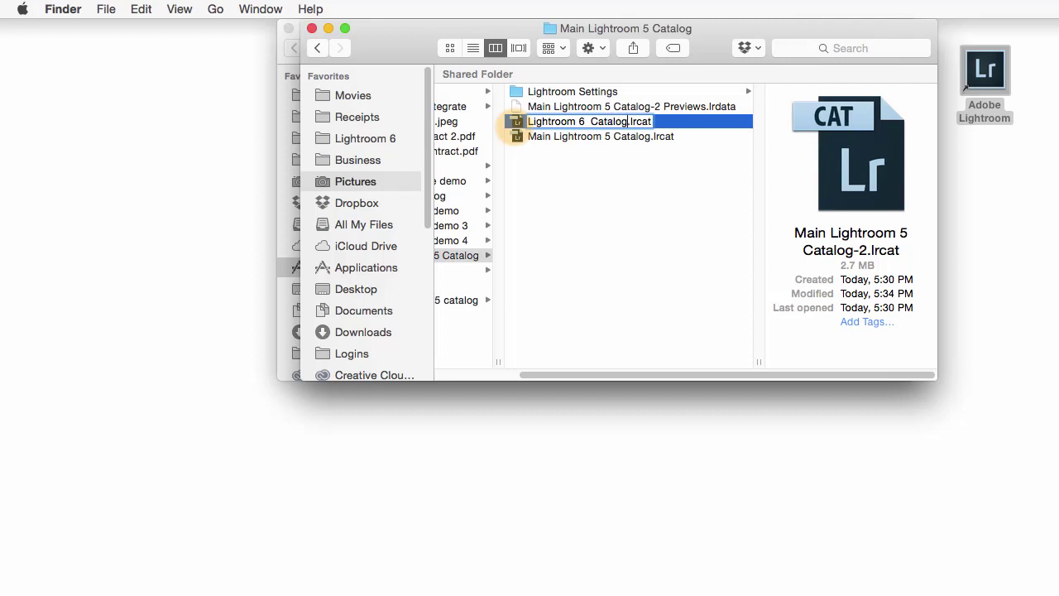
key("Return")
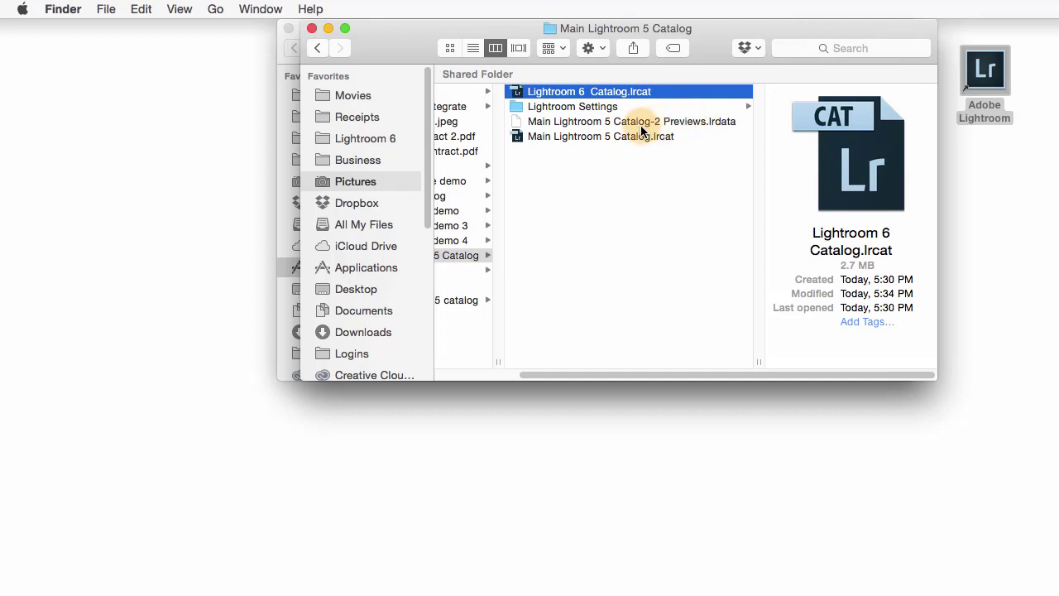
Step: Rename the catalog's previews file to Lightroom 6 Catalog Previews.lrdata
left_click(592, 122)
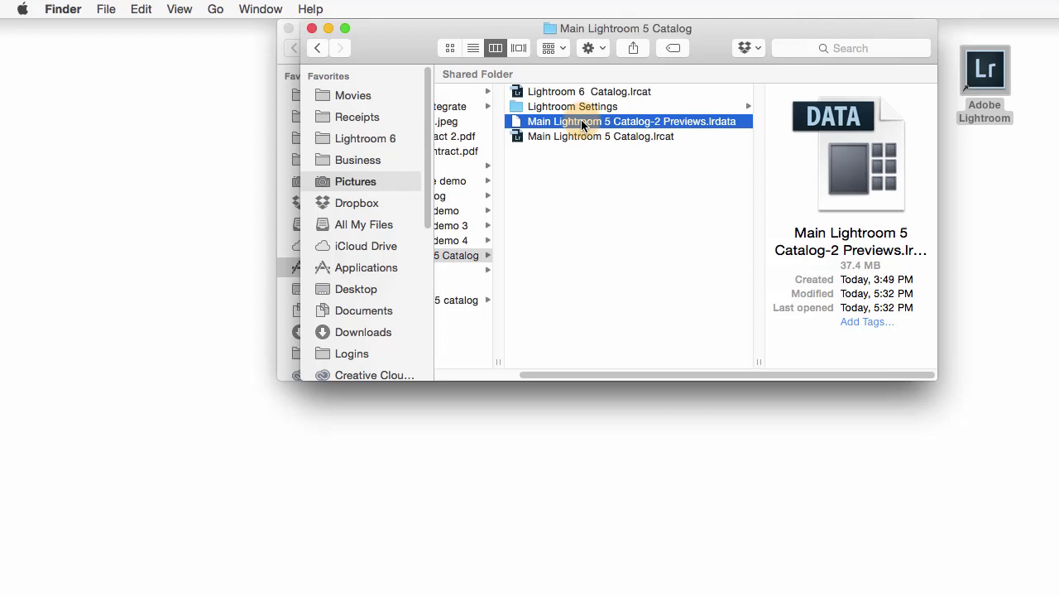
left_click(582, 121)
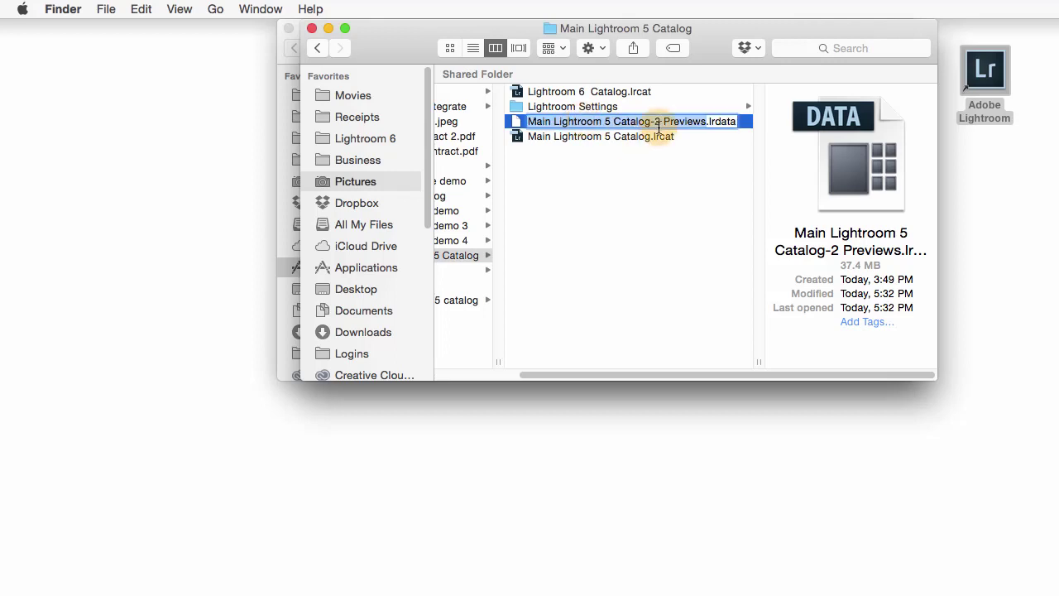
left_click_drag(660, 123, 506, 126)
type("L")
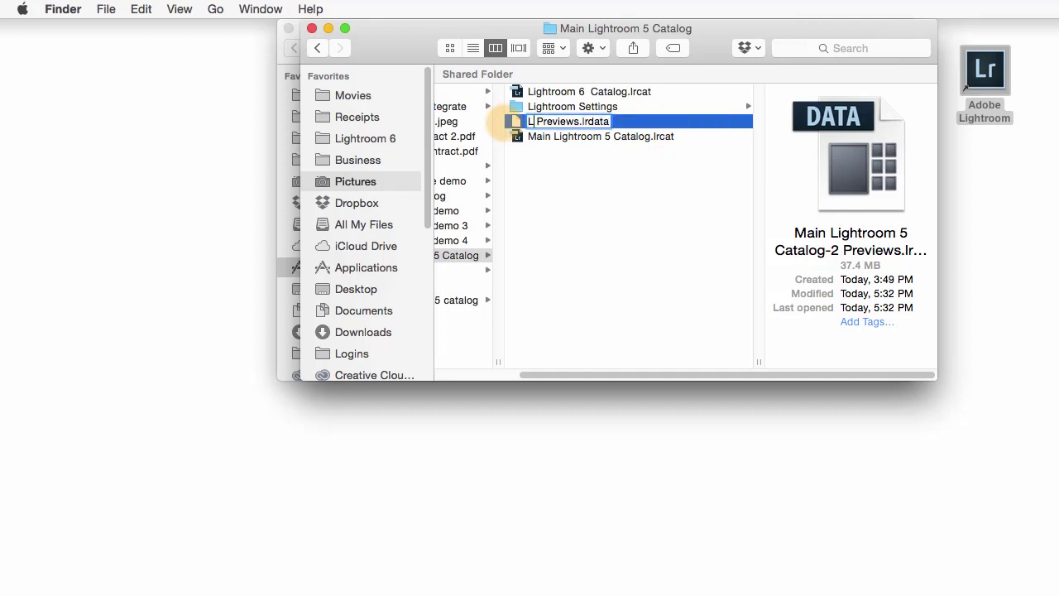
type("ightroom 6 Catalog")
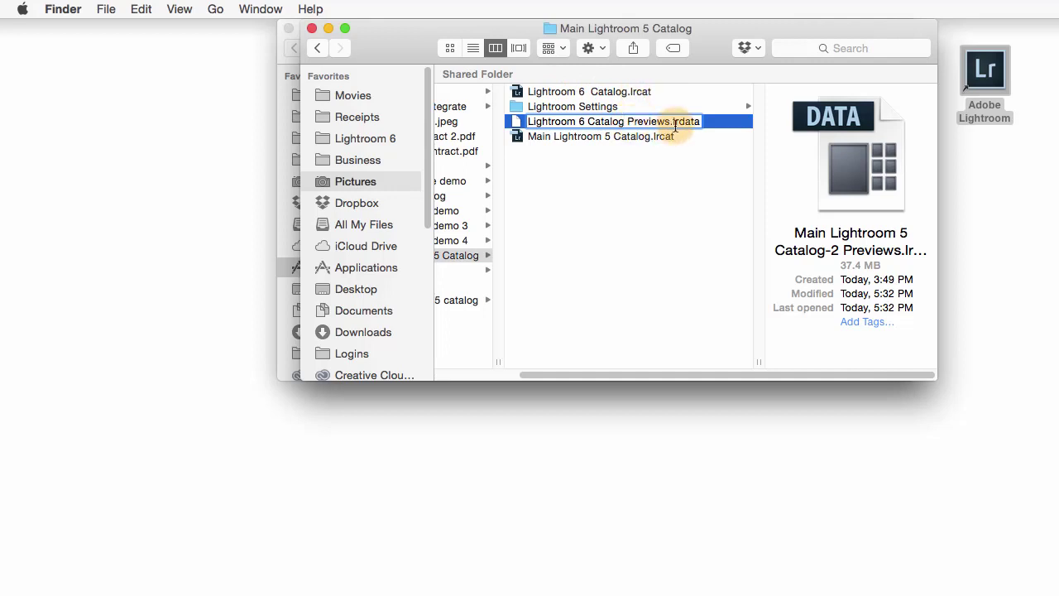
key("Return")
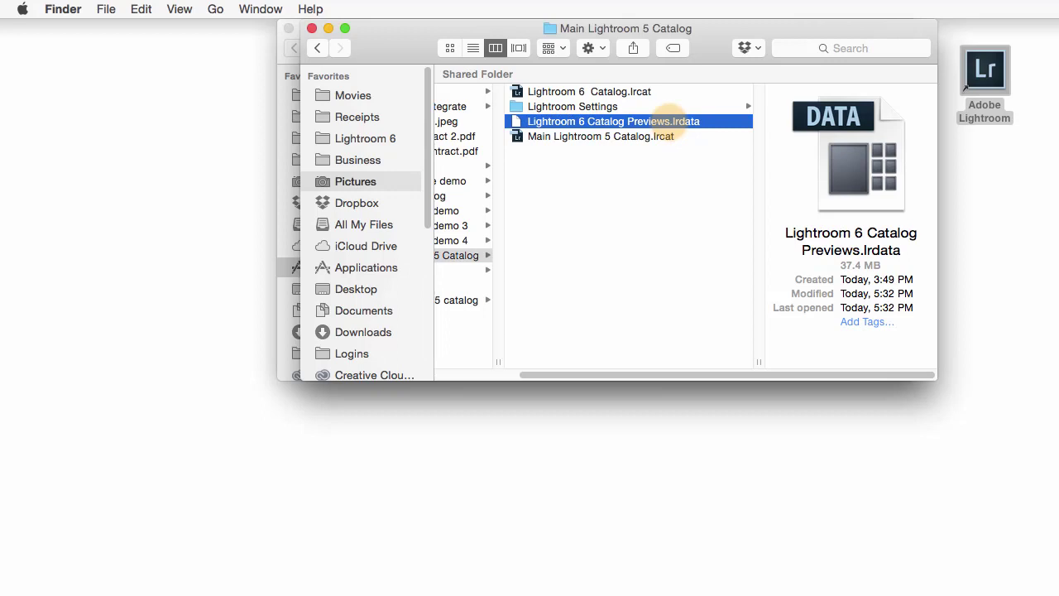
Step: Fix the extra space in the catalog name so it reads Lightroom 6 Catalog.lrcat
left_click(590, 93)
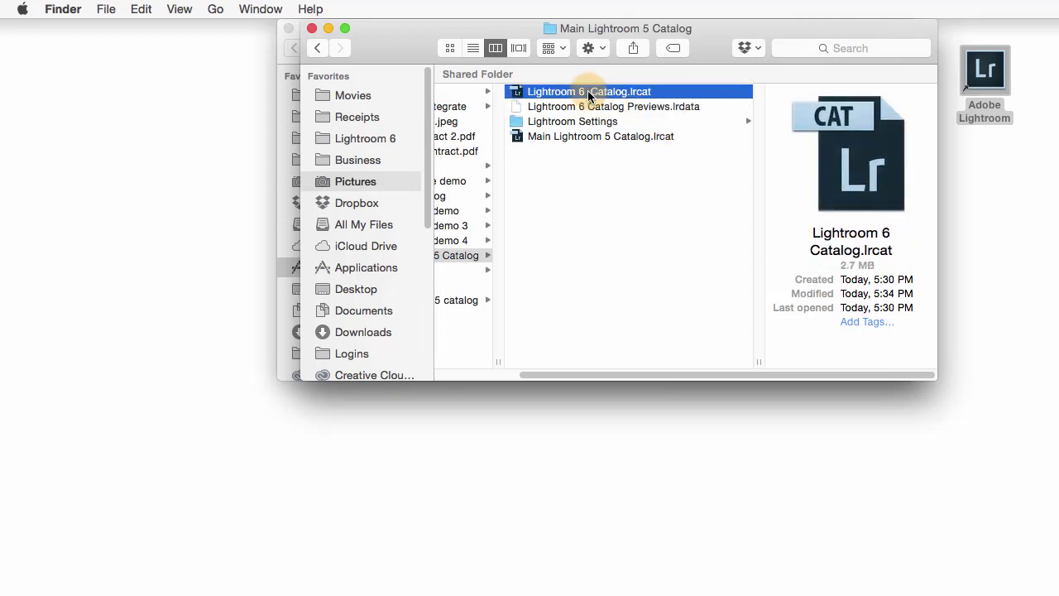
key("Return")
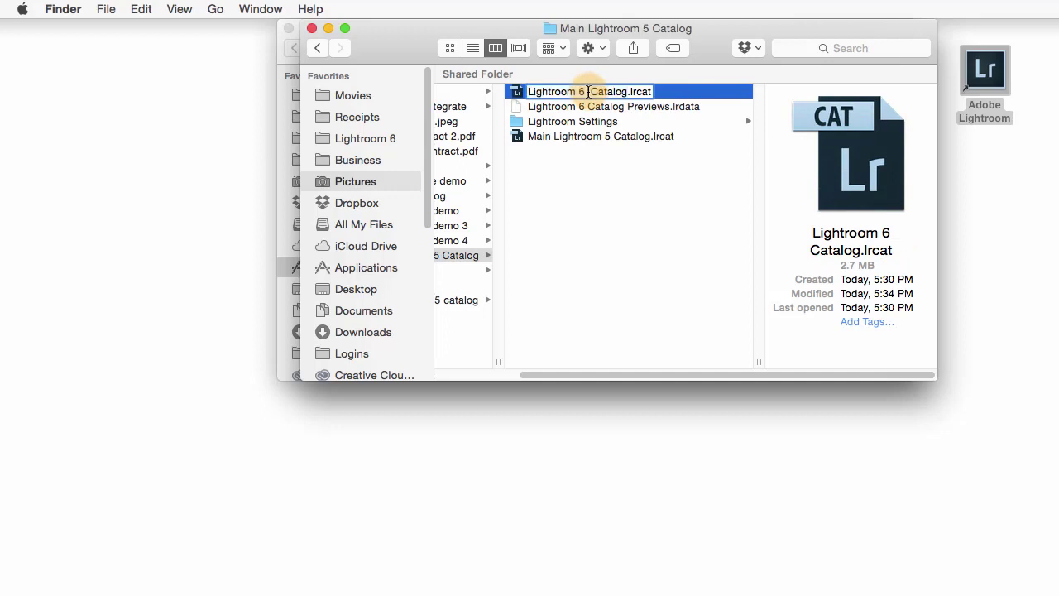
key("Return")
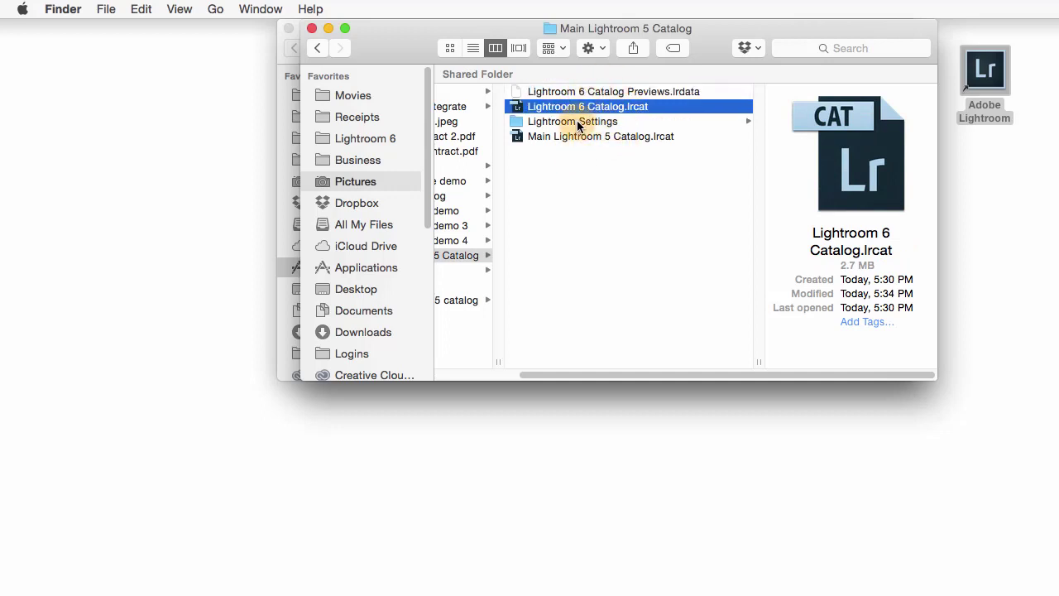
scroll(579, 139, "left", 3)
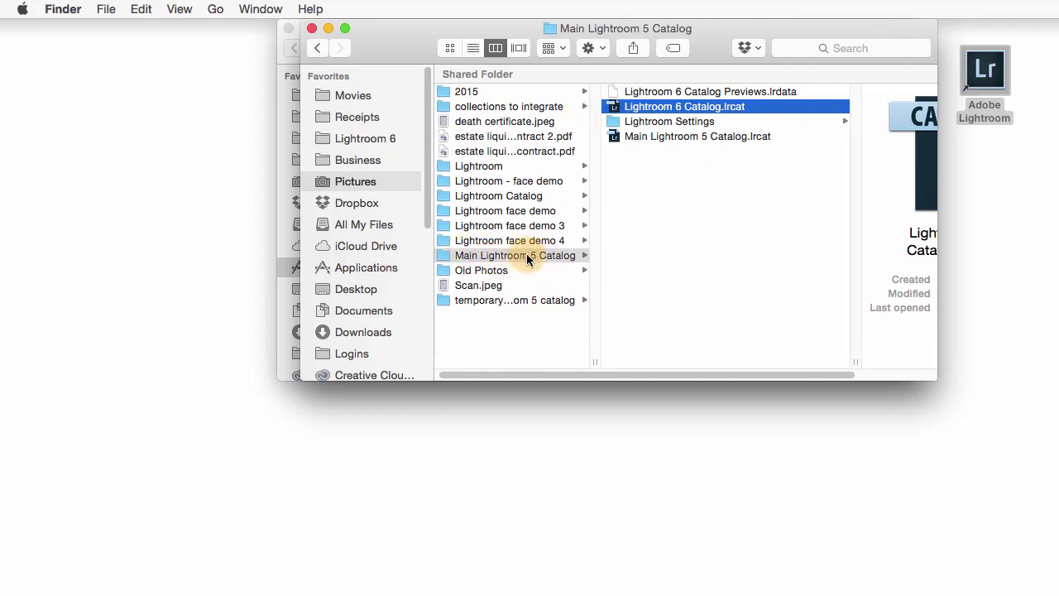
Step: Remove the '5' to rename the folder 'Main Lightroom Catalog', then select Lightroom 6 Catalog.lrcat
left_click(500, 257)
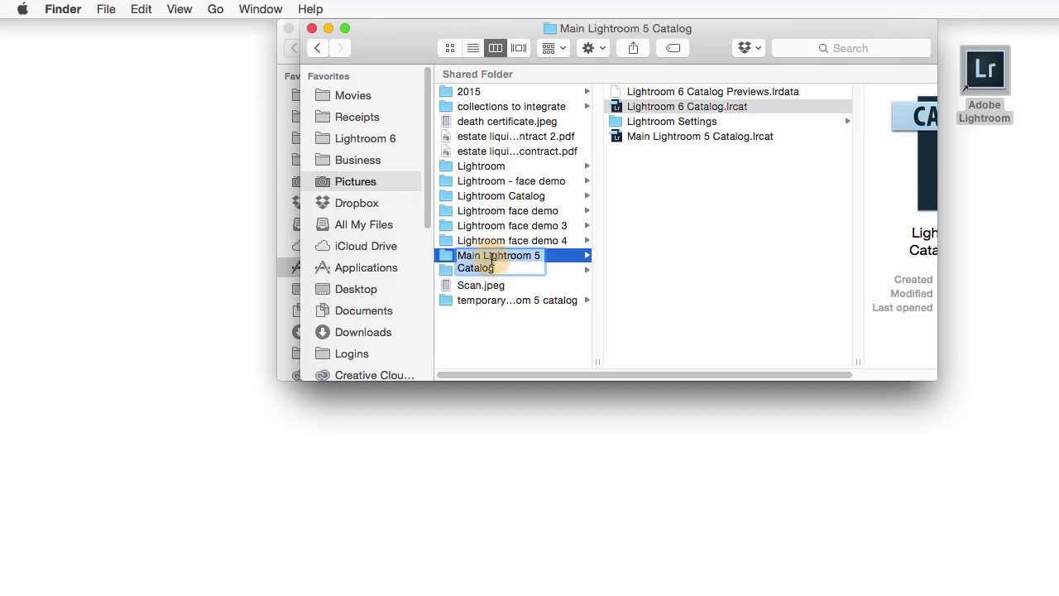
left_click(535, 258)
key("Delete")
key("Delete")
key("Return")
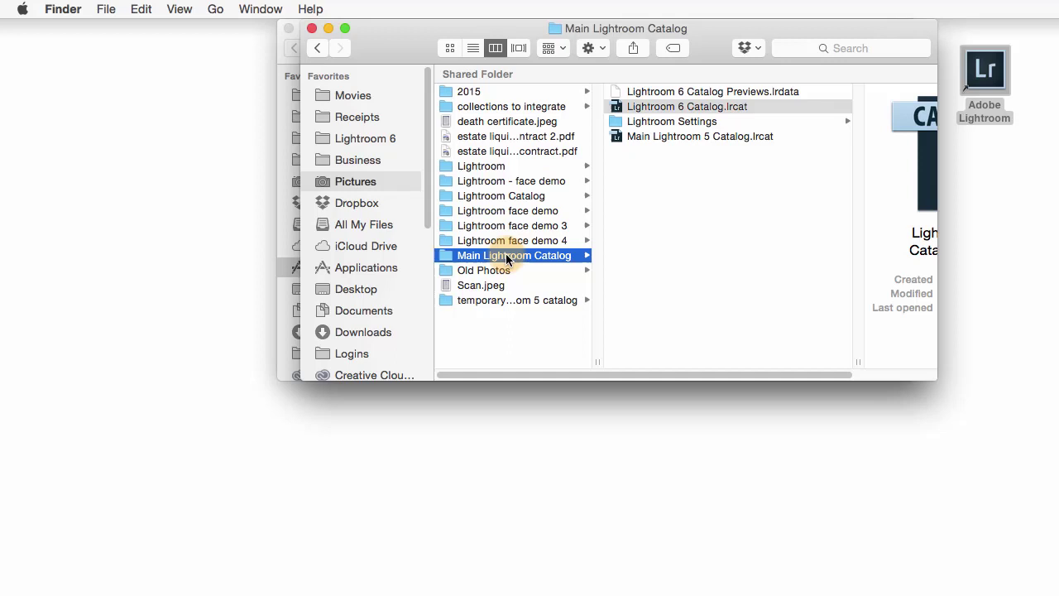
double_click(670, 107)
left_click(670, 108)
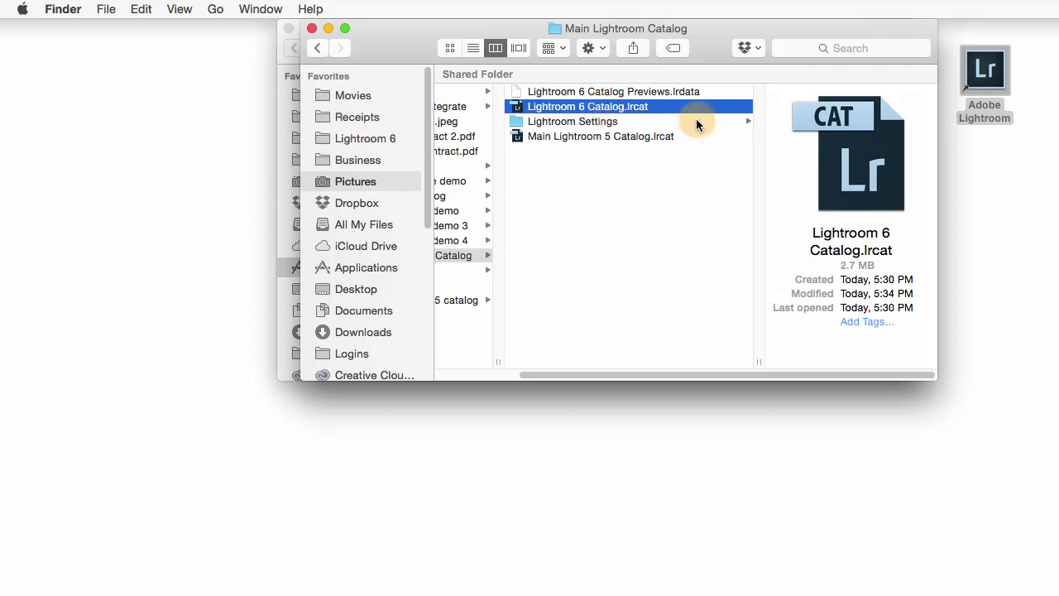
Step: Open Lightroom 6 Catalog.lrcat and choose it as the startup catalog in General preferences
double_click(617, 106)
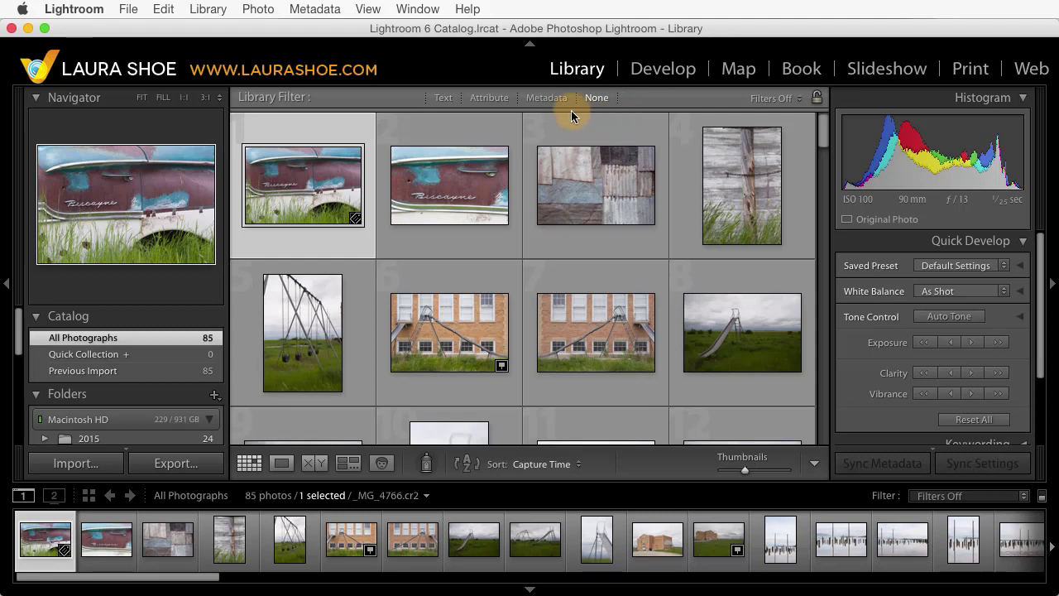
left_click(76, 12)
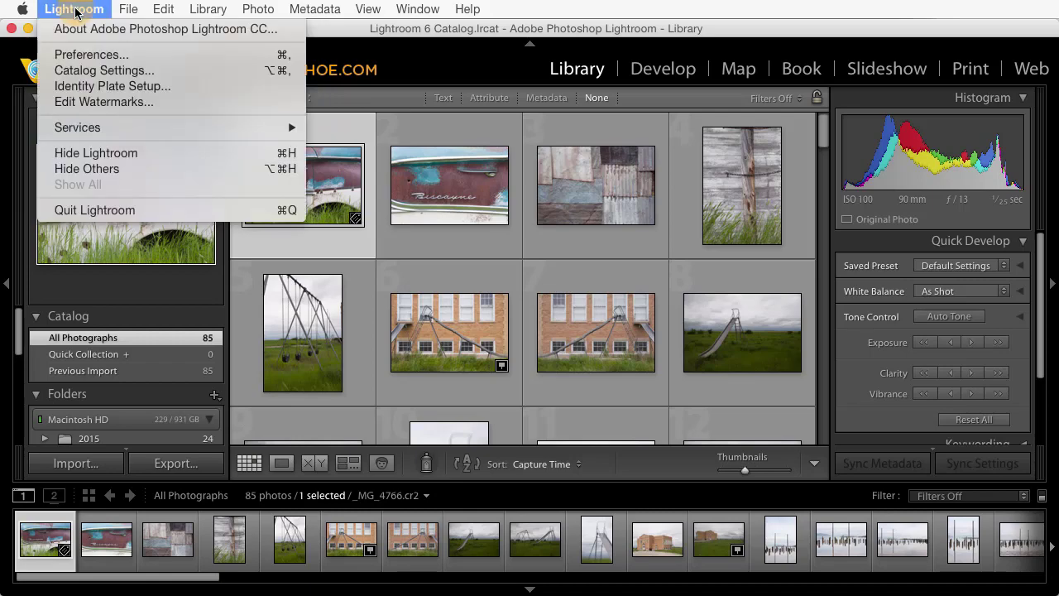
left_click(86, 56)
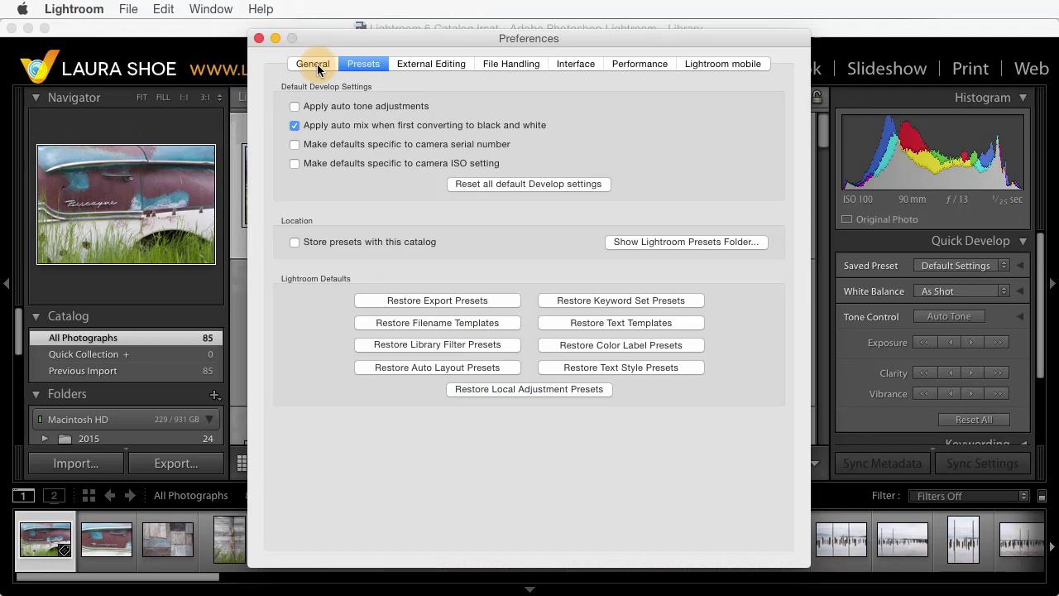
left_click(317, 64)
left_click(454, 139)
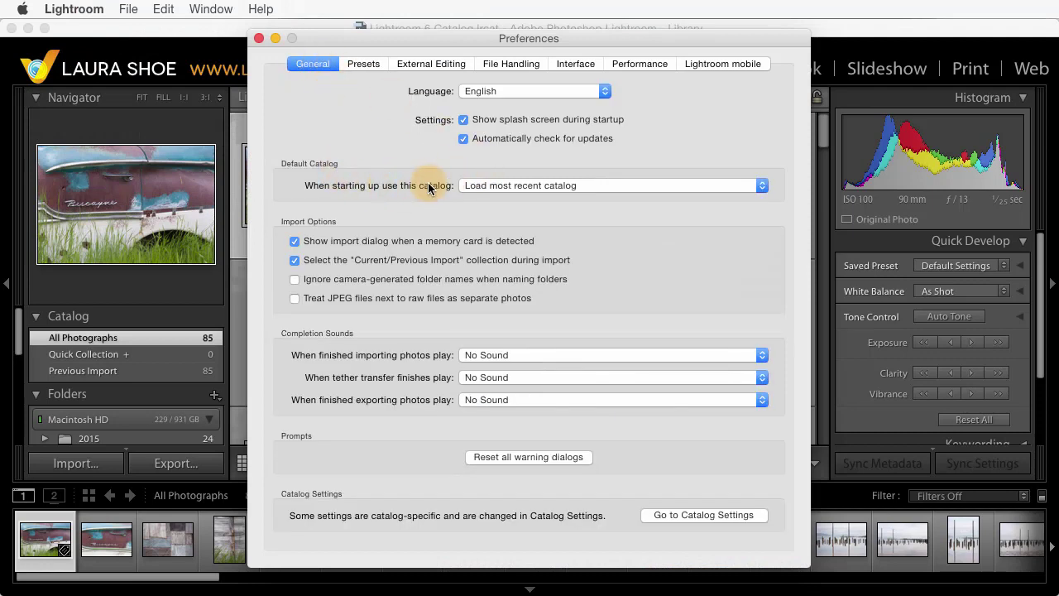
left_click(522, 185)
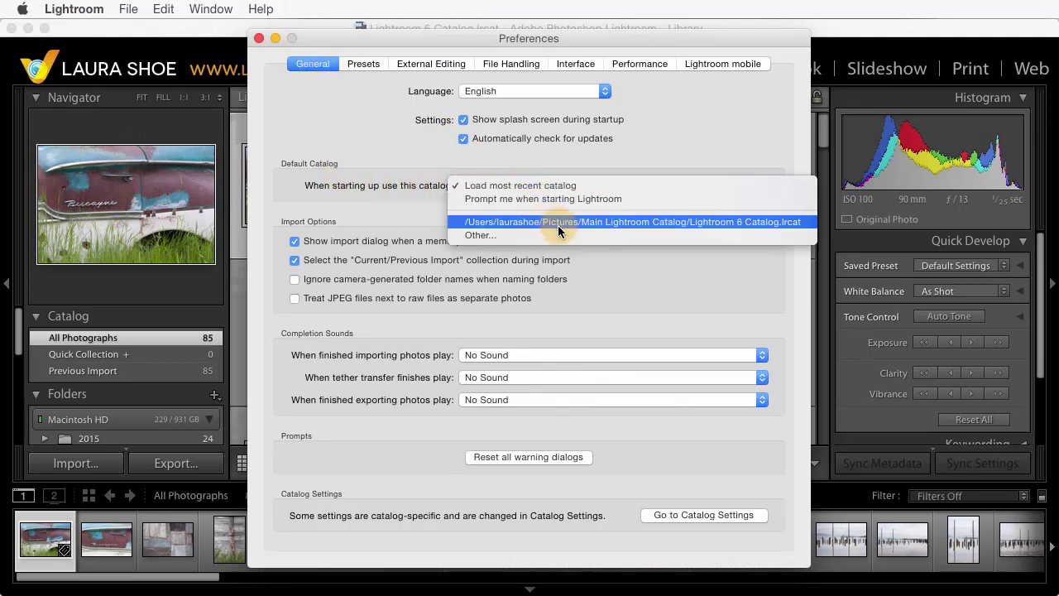
left_click(741, 221)
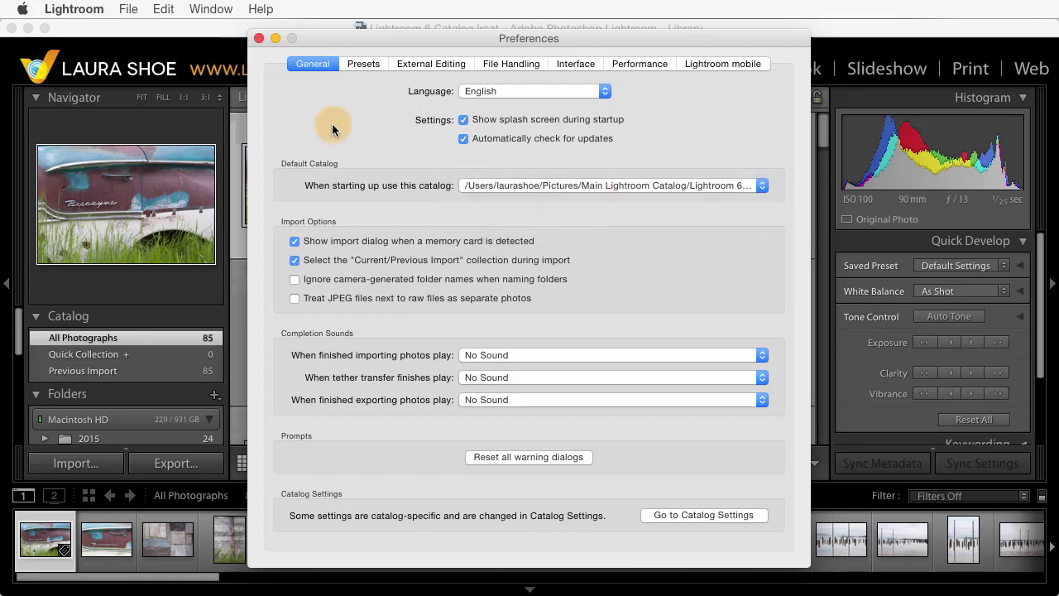
left_click(259, 38)
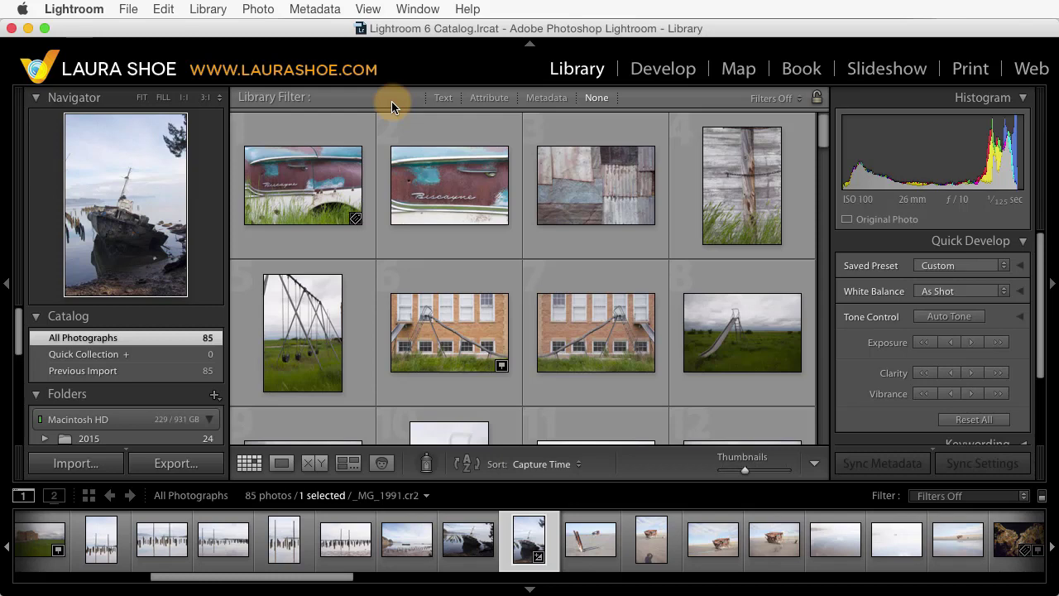
Step: Select the shipwreck photo _MG_1991.cr2 in the Library grid and open it in Develop
left_click_drag(823, 135, 822, 189)
left_click(743, 232)
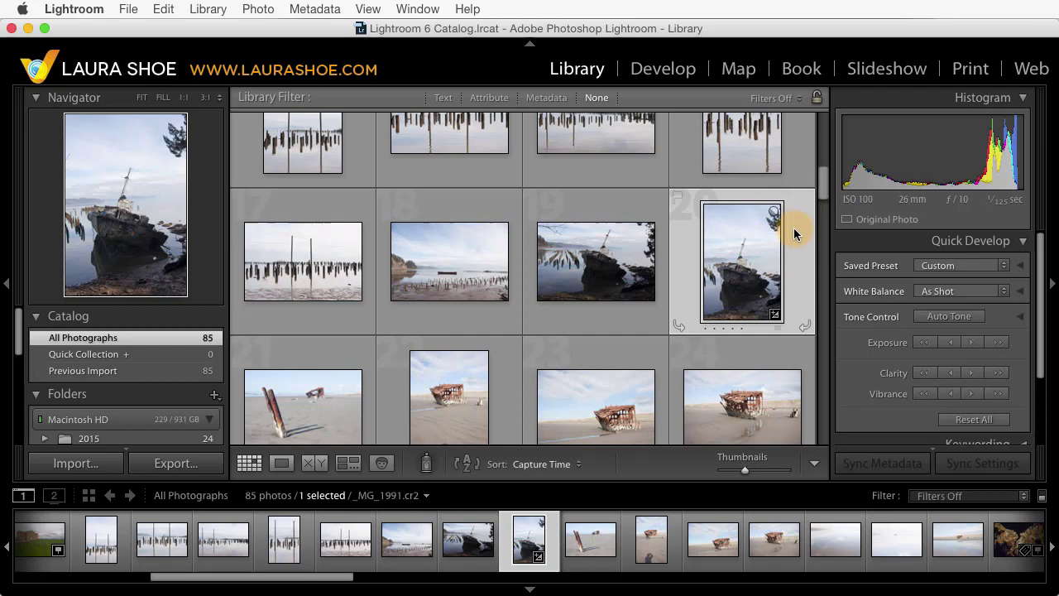
left_click(664, 69)
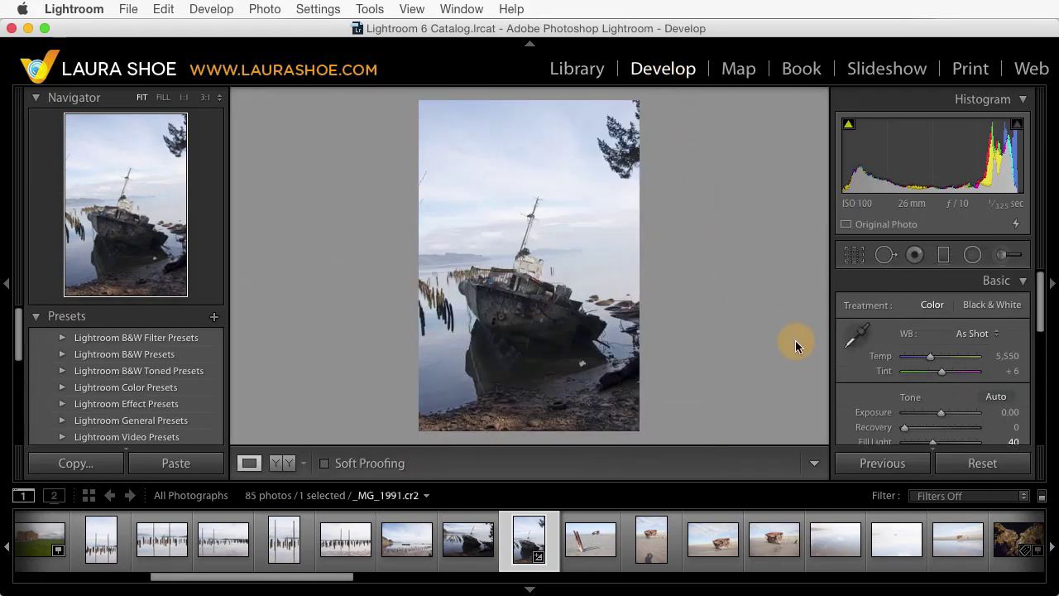
scroll(921, 413, "down", 1)
scroll(921, 418, "down", 1)
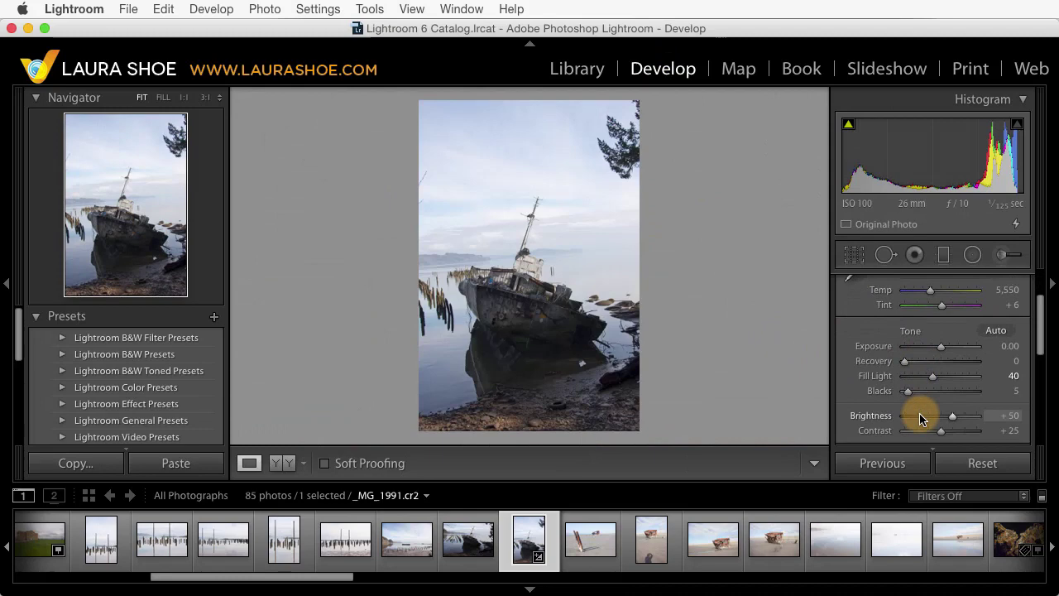
scroll(883, 341, "up", 2)
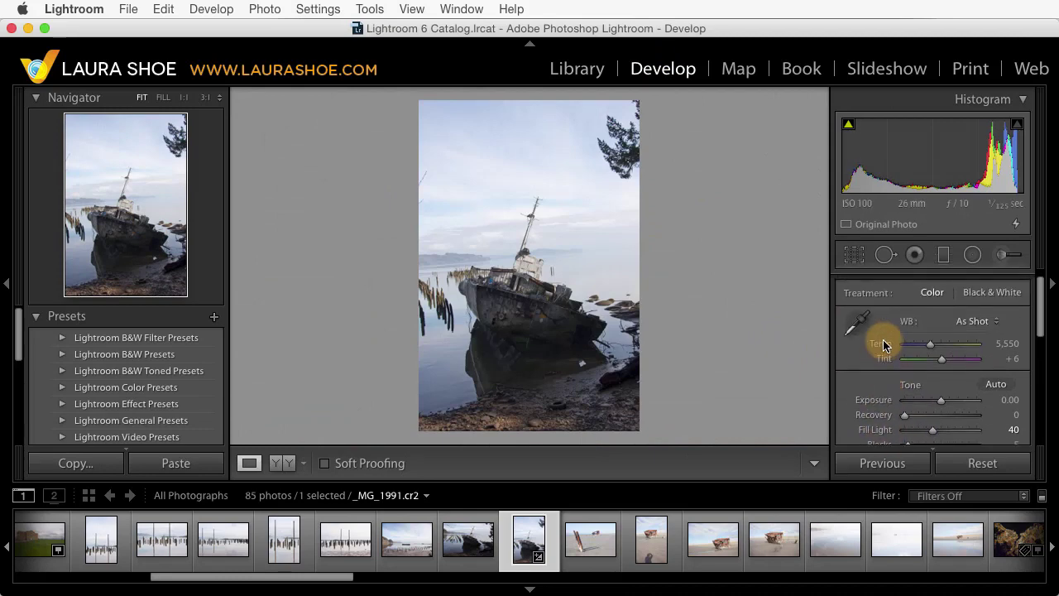
scroll(984, 286, "up", 1)
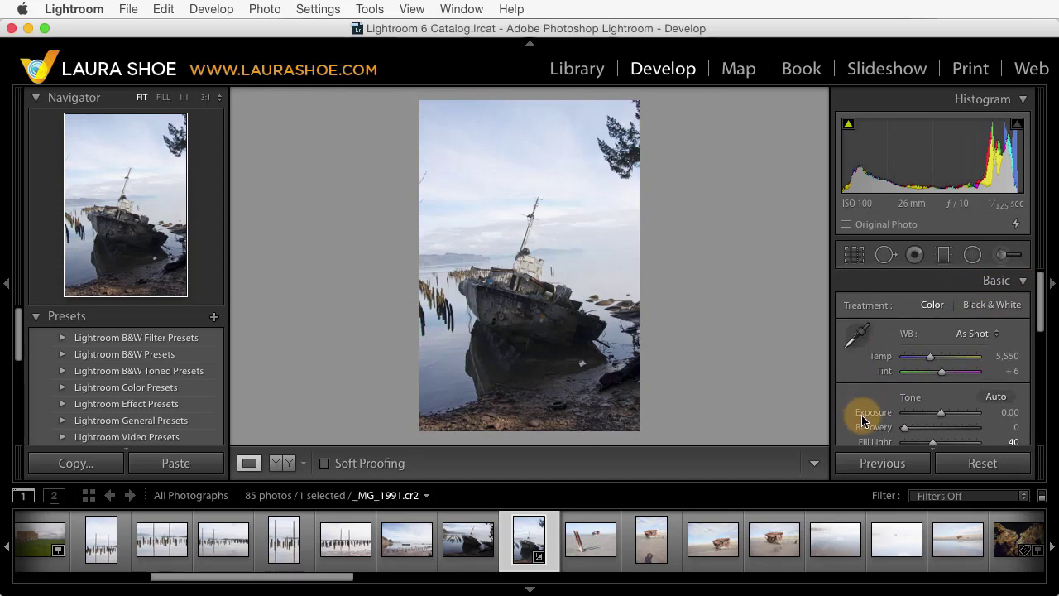
scroll(857, 413, "down", 2)
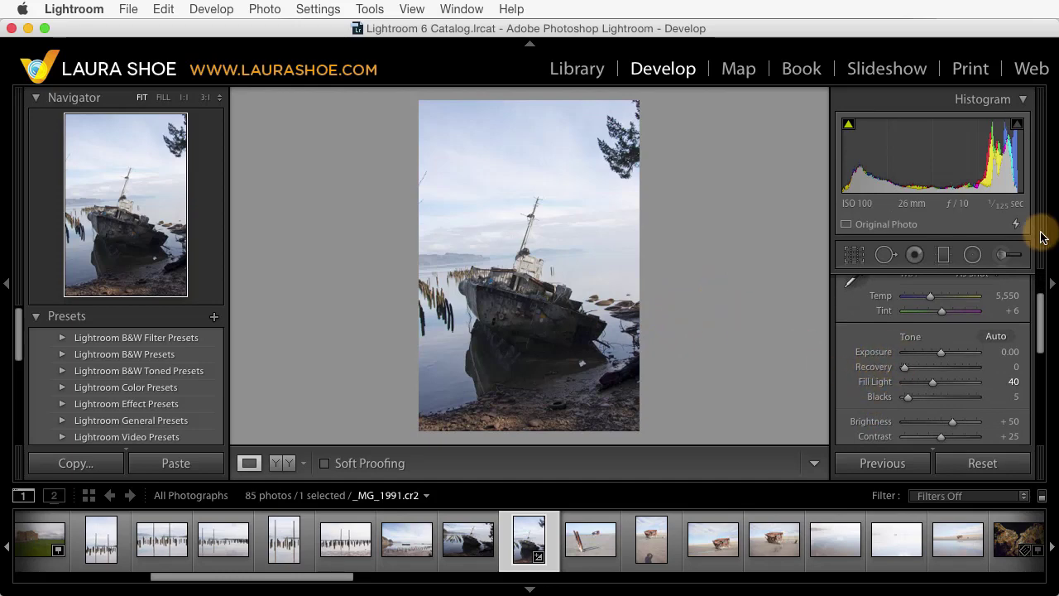
mouse_move(1023, 232)
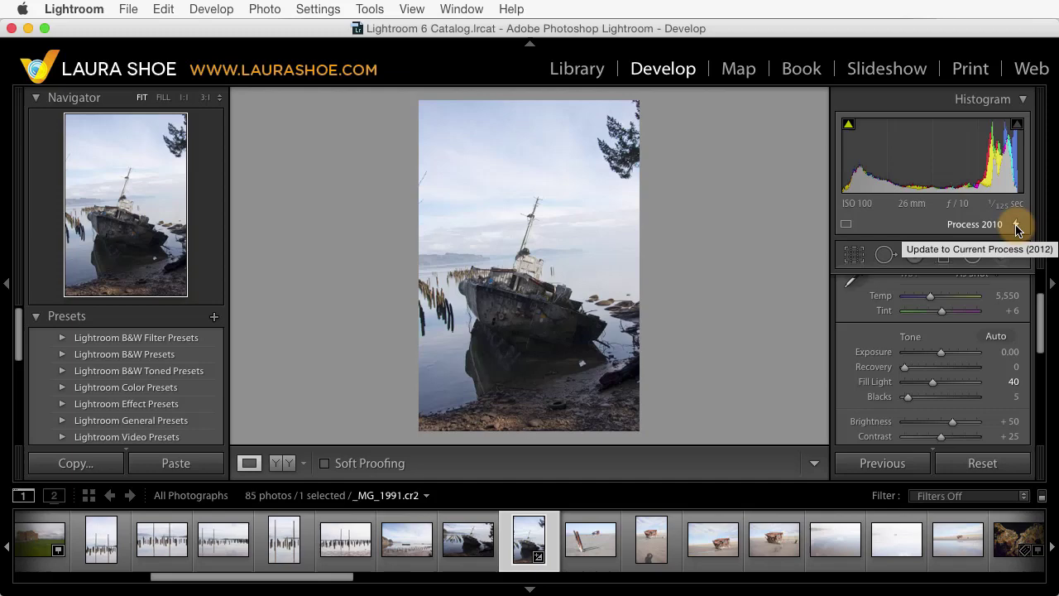
Step: Update _MG_1991.cr2 from Process 2010 to Process 2012 using the lightning-bolt icon
left_click(1017, 226)
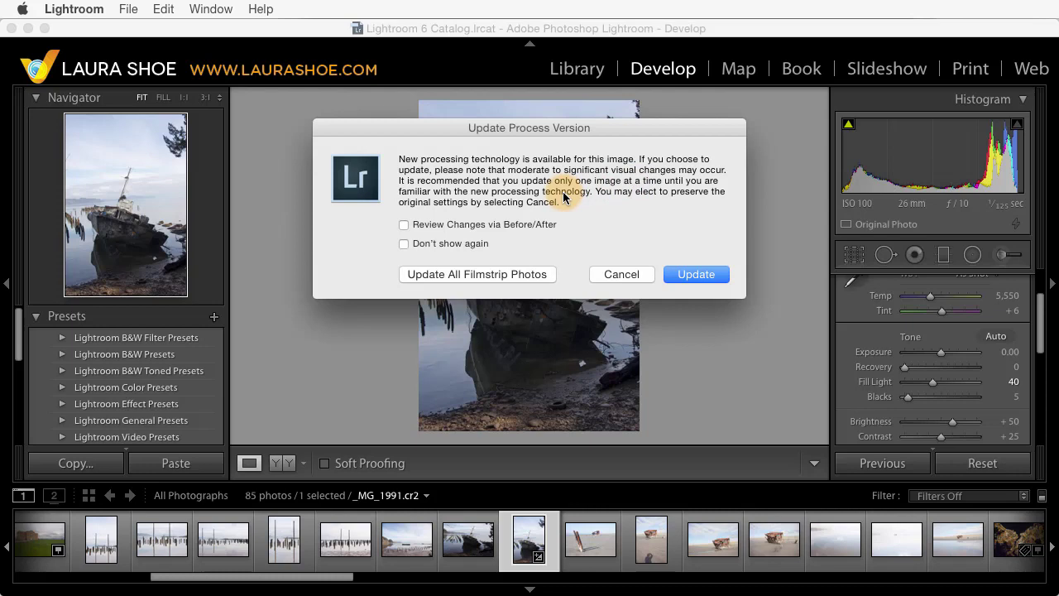
left_click(701, 274)
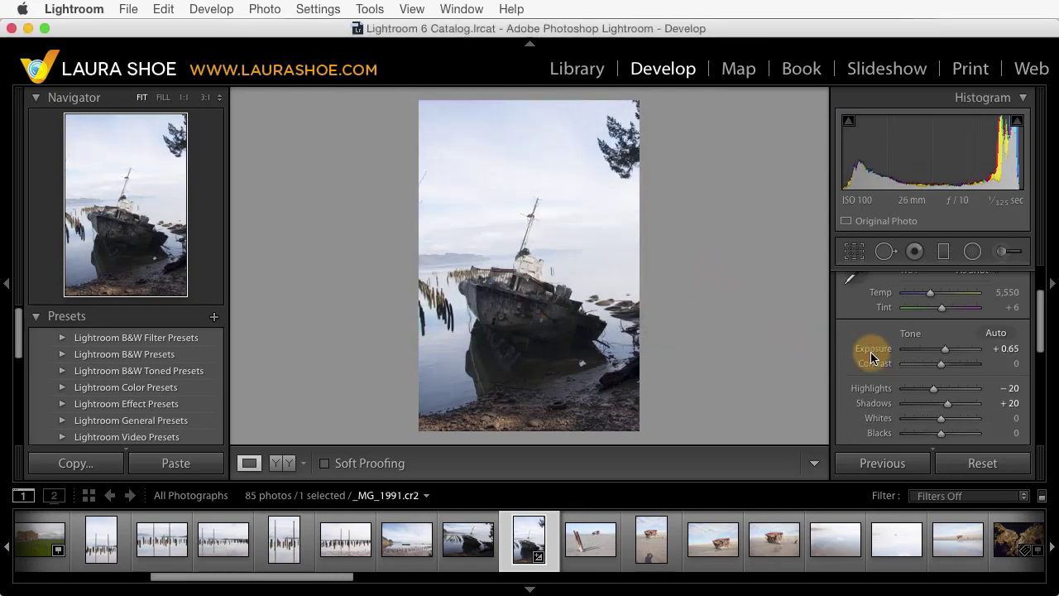